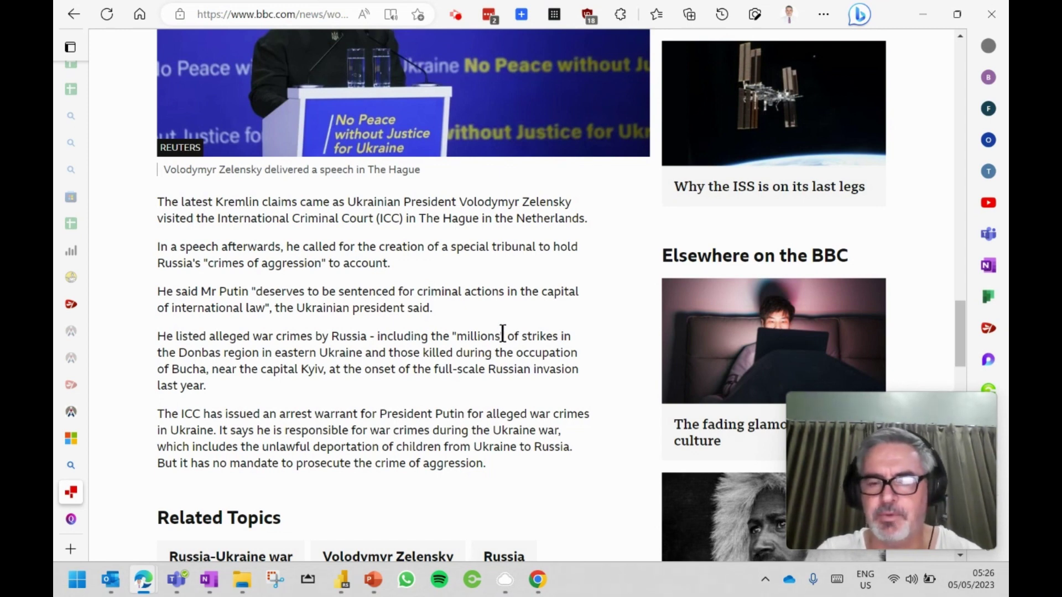
Step: Switch to OneNote to check the agenda page 5 in 5 5th May 2023, and return to the BBC article in Edge
click(215, 579)
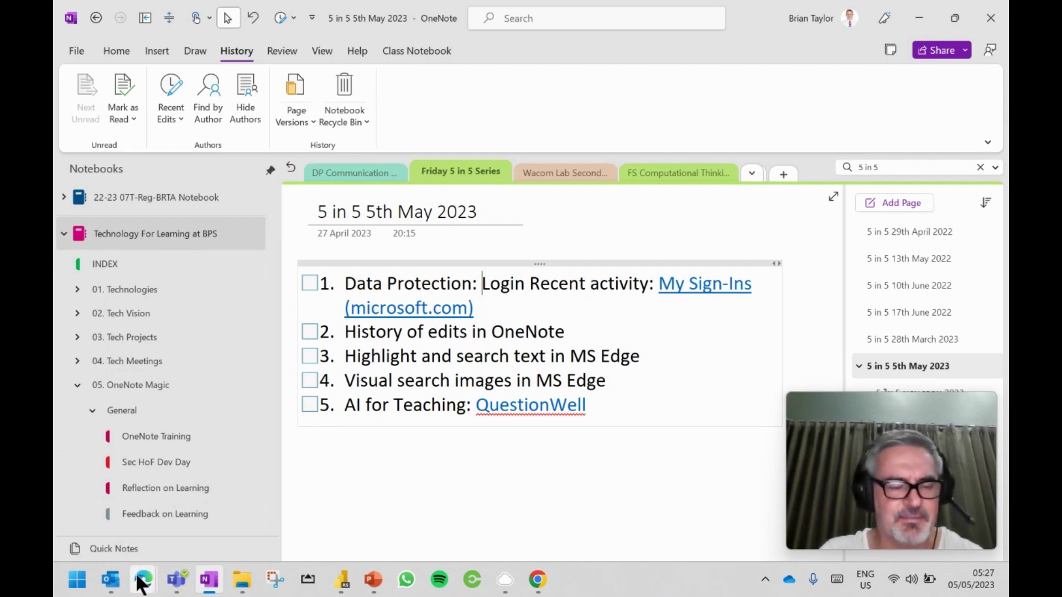
mouse_move(142, 578)
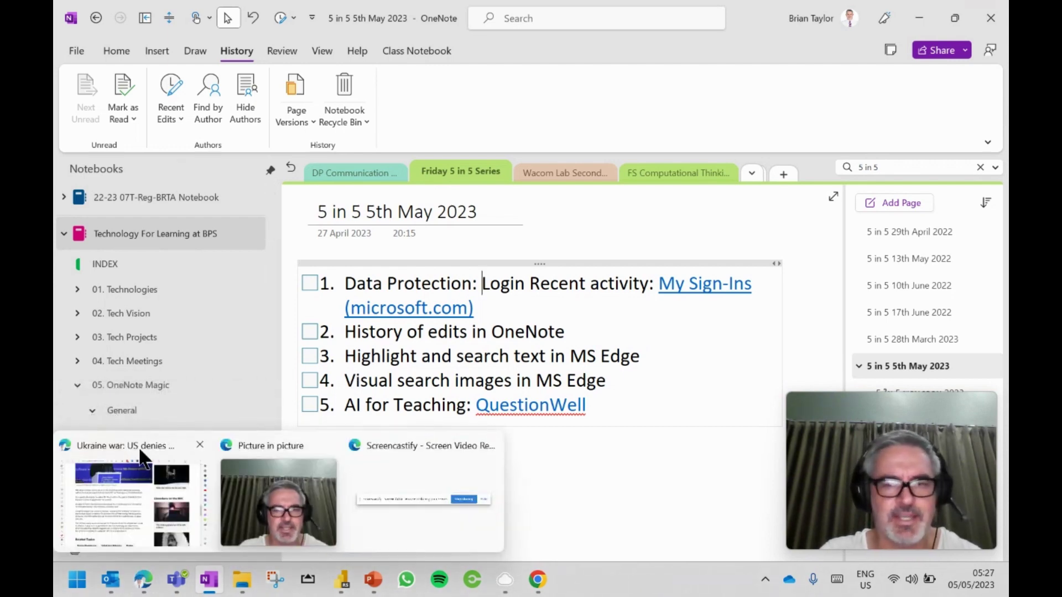
click(137, 476)
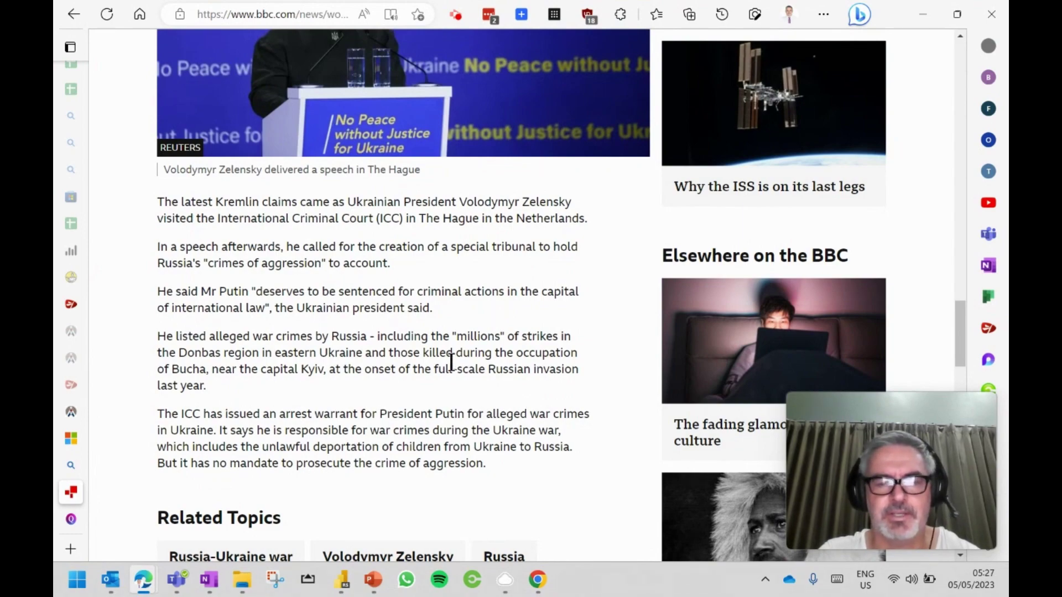
Step: Run a Visual Search on the article's photo of Volodymyr Zelensky speaking in The Hague
scroll(452, 363, up, 10)
scroll(450, 370, down, 5)
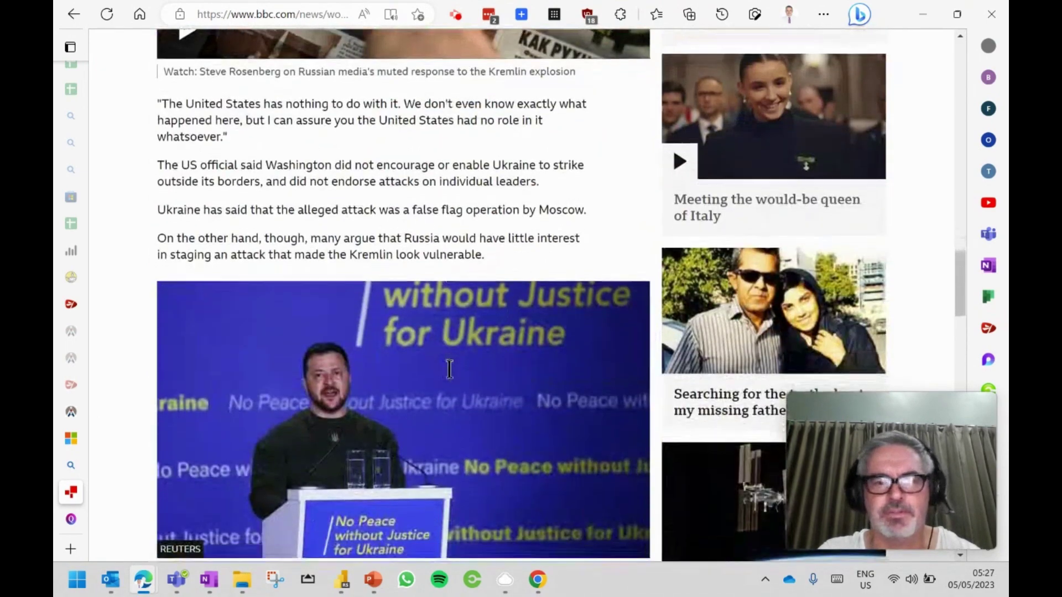
scroll(450, 369, down, 5)
scroll(449, 369, up, 2)
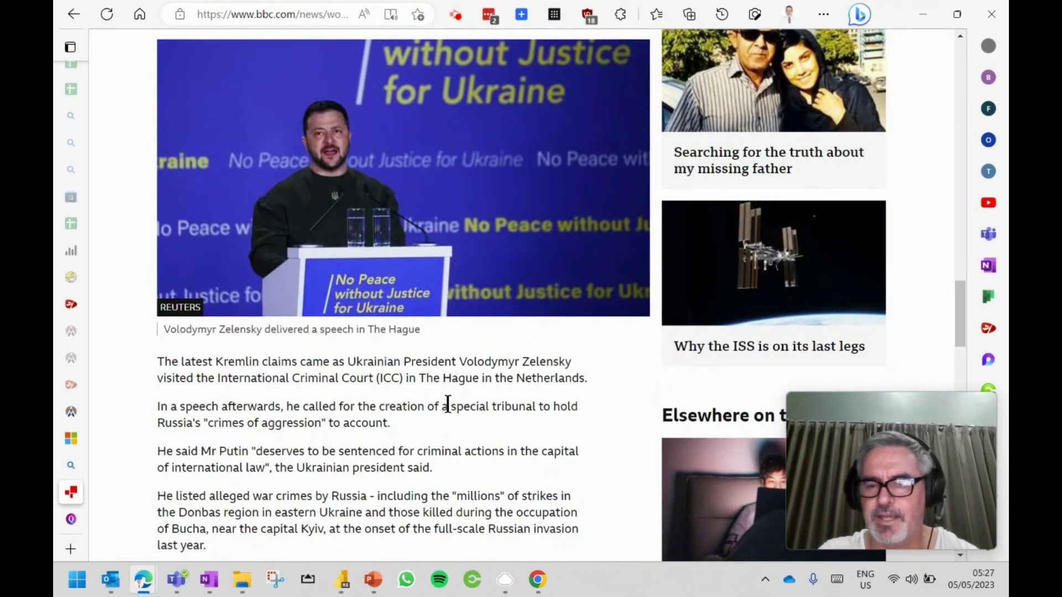
scroll(447, 414, up, 2)
scroll(446, 413, down, 2)
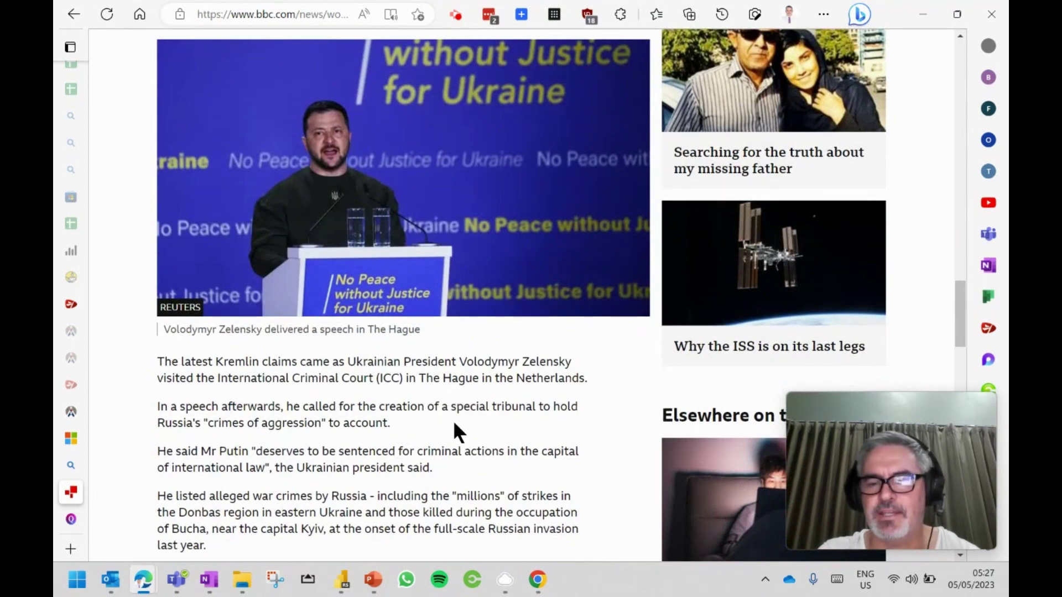
scroll(454, 425, up, 2)
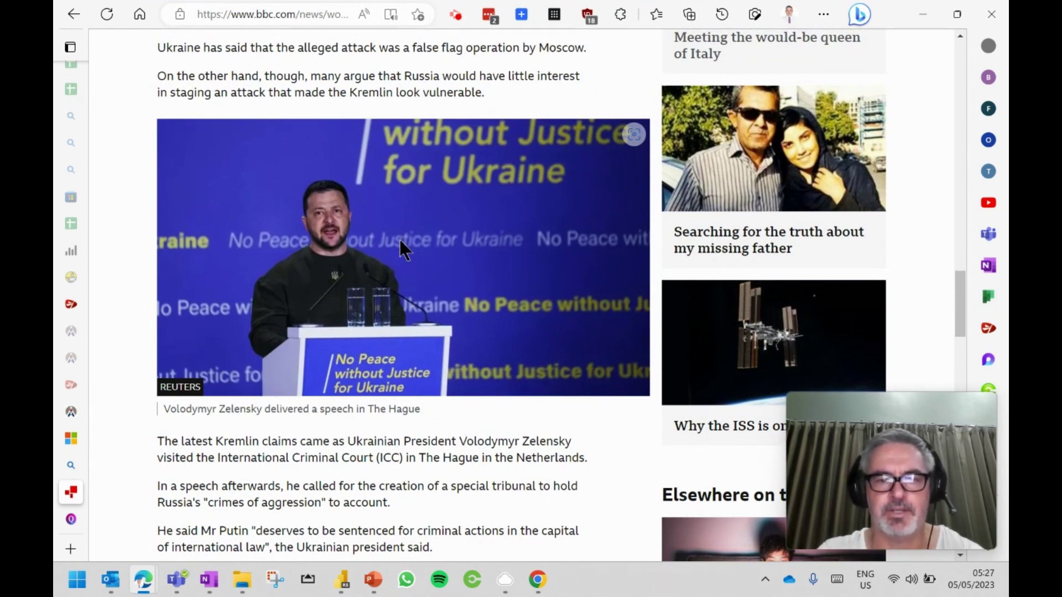
right_click(390, 217)
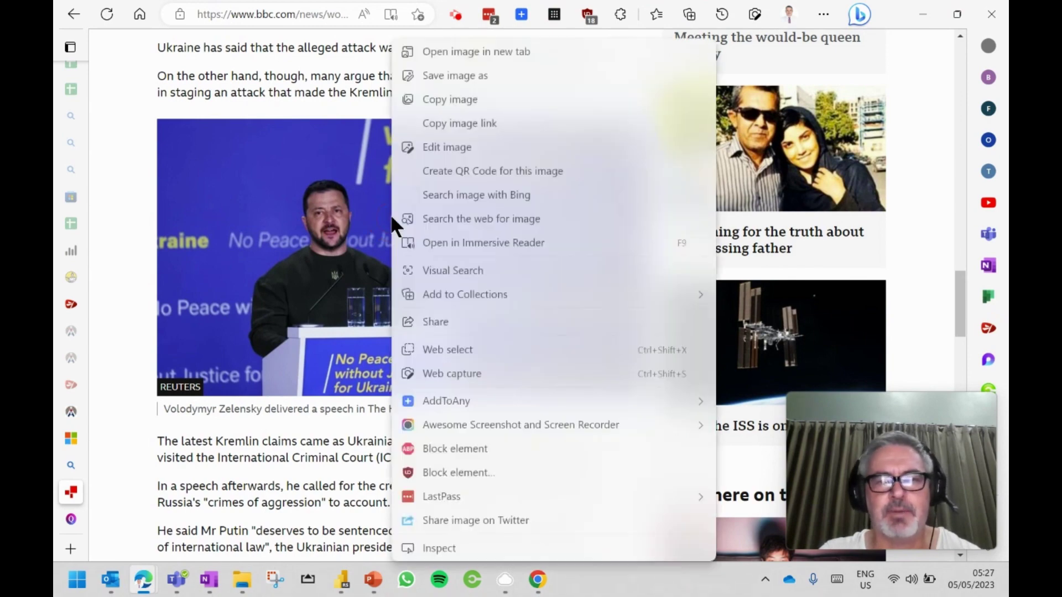
click(441, 270)
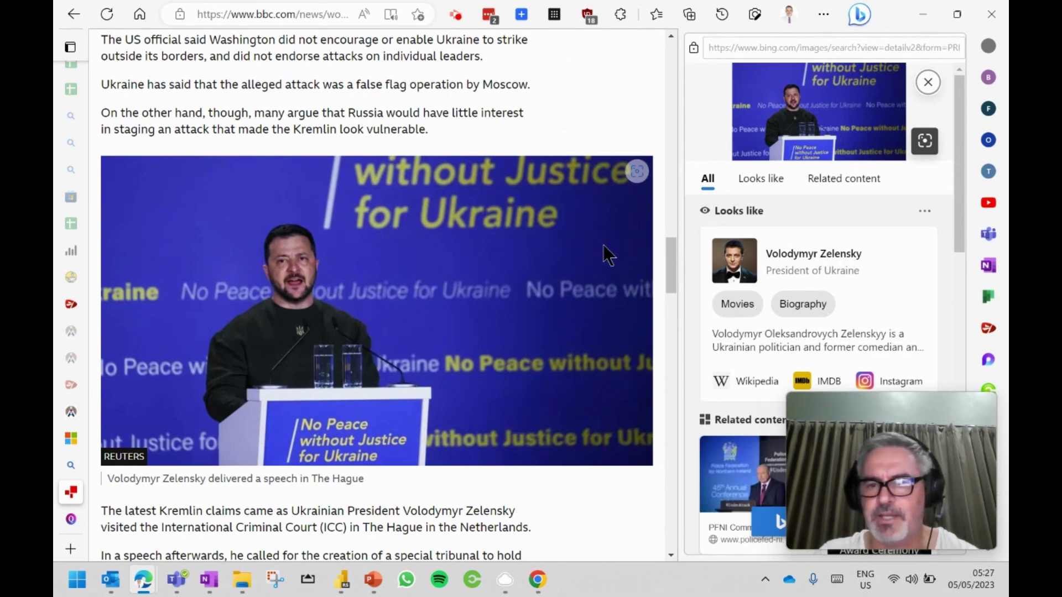
Step: Look through the look-alike and related content found for the photo, and close the visual search results
scroll(796, 304, down, 10)
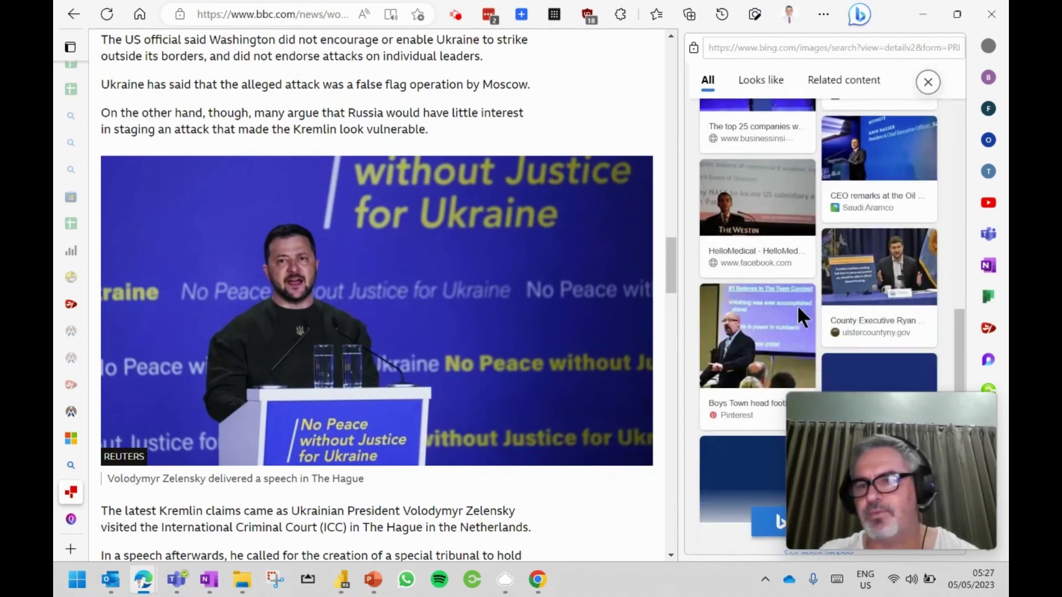
scroll(798, 309, down, 3)
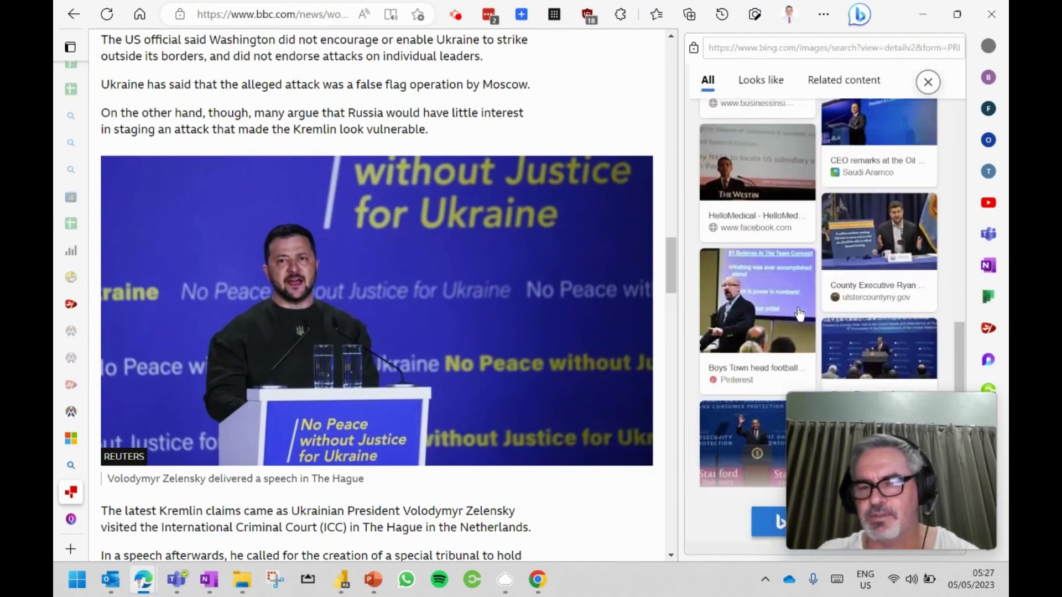
mouse_move(284, 302)
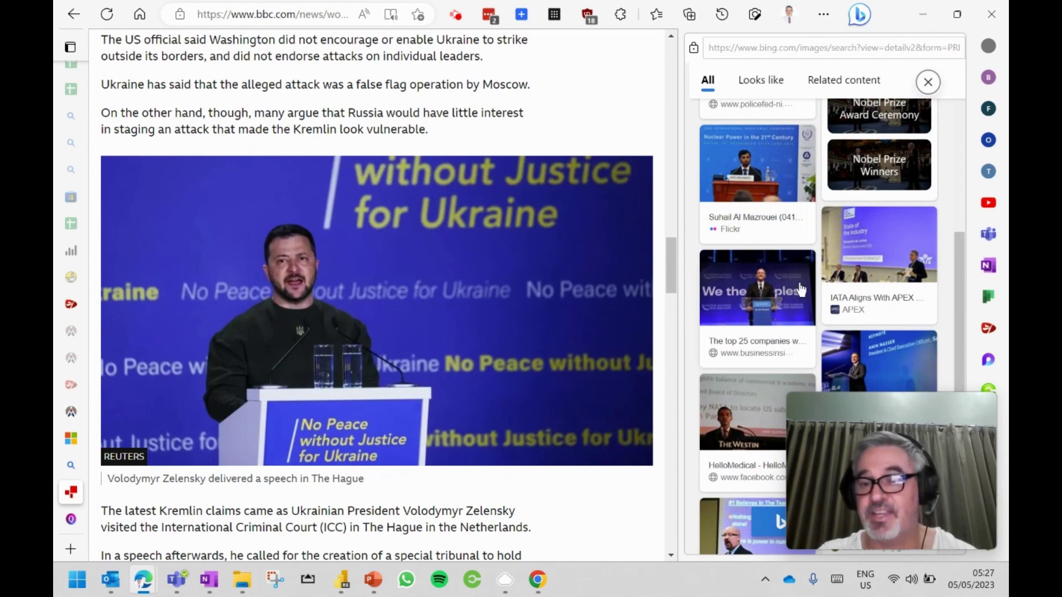
scroll(801, 290, up, 8)
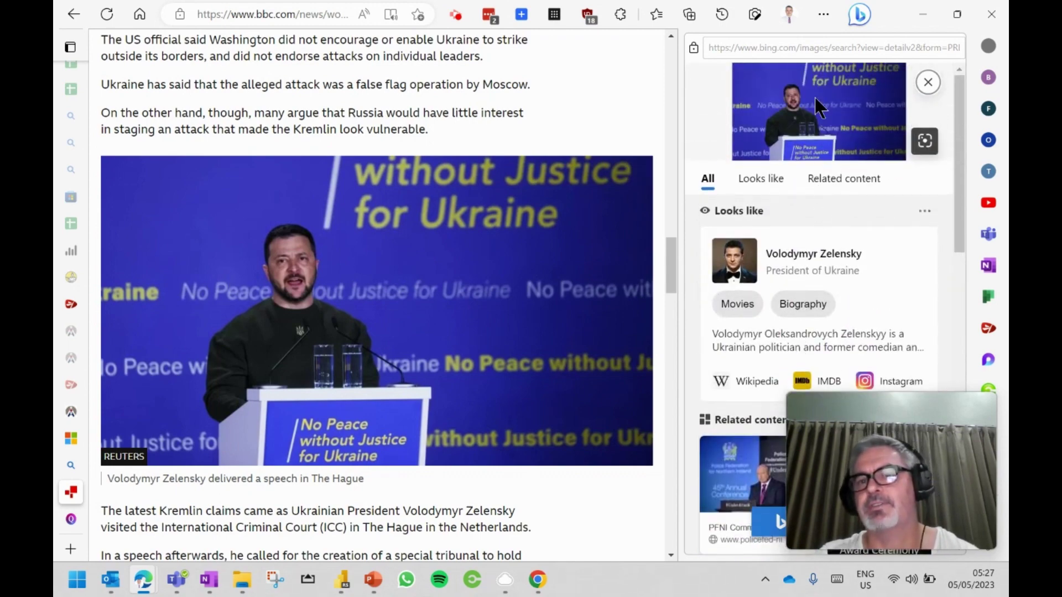
right_click(830, 104)
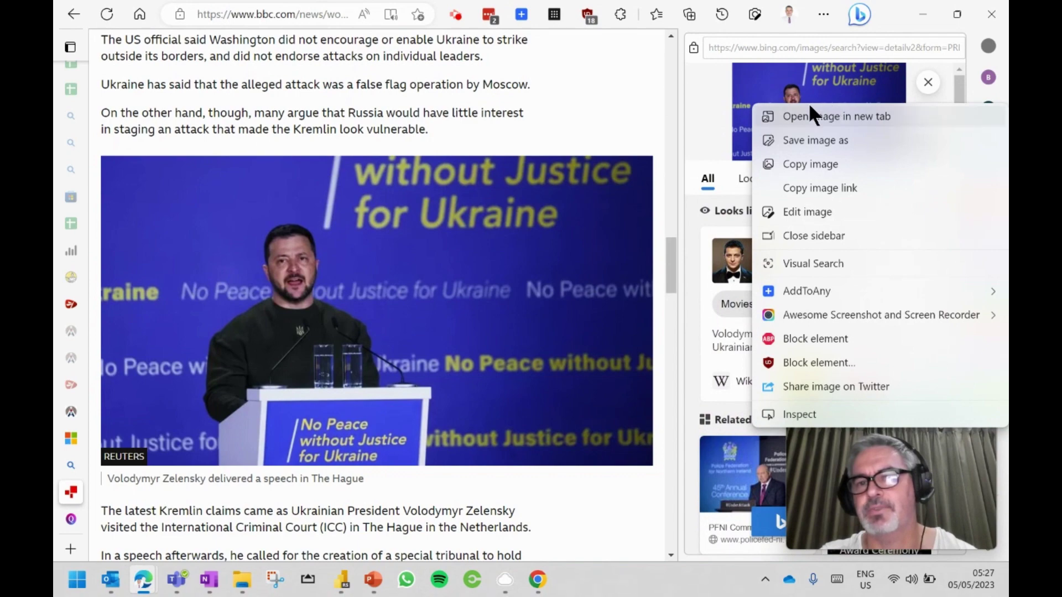
click(716, 118)
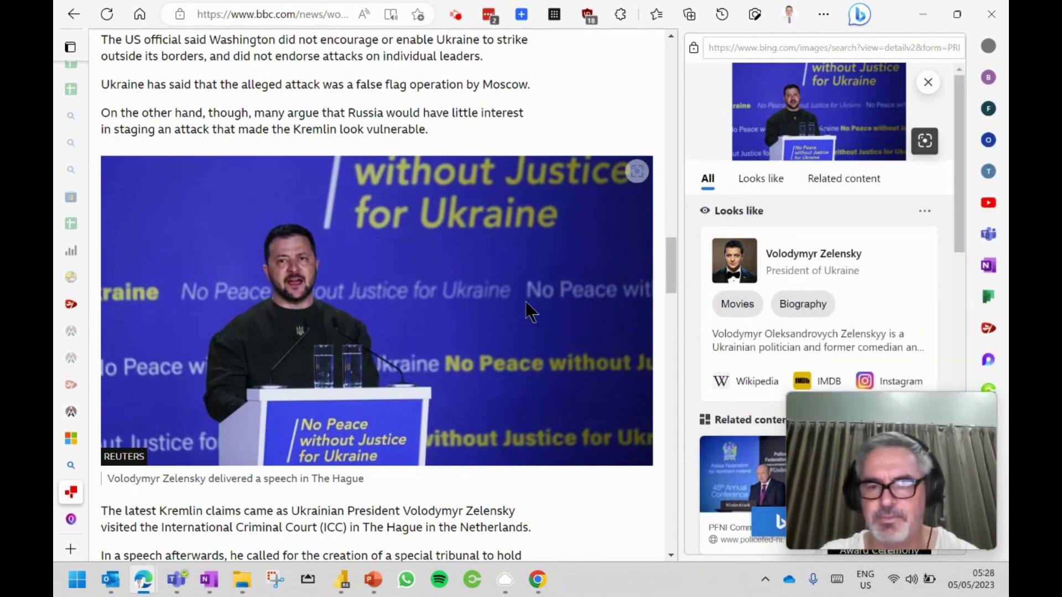
scroll(503, 350, down, 5)
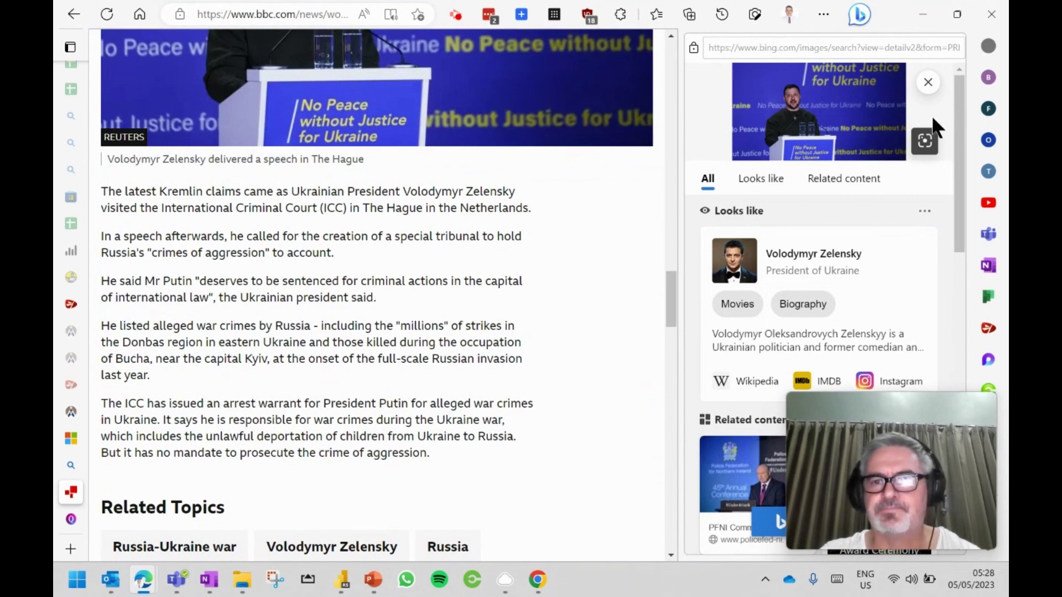
click(928, 83)
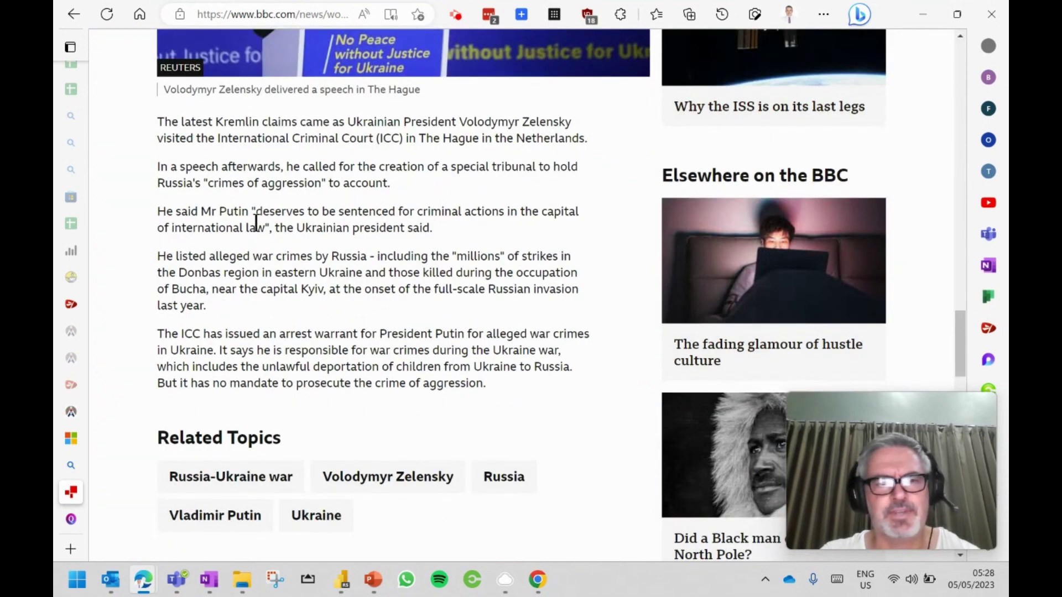
Step: Search for the article's text "President Volodymyr Zelensky" from its selection and look through the web results beside the article
scroll(340, 238, up, 2)
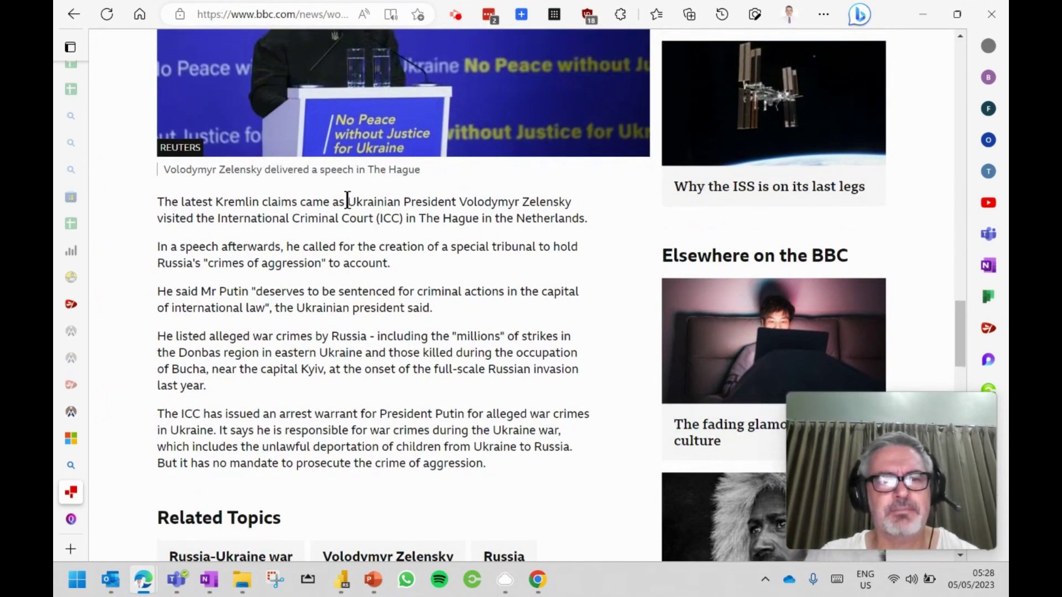
drag(407, 201, 571, 206)
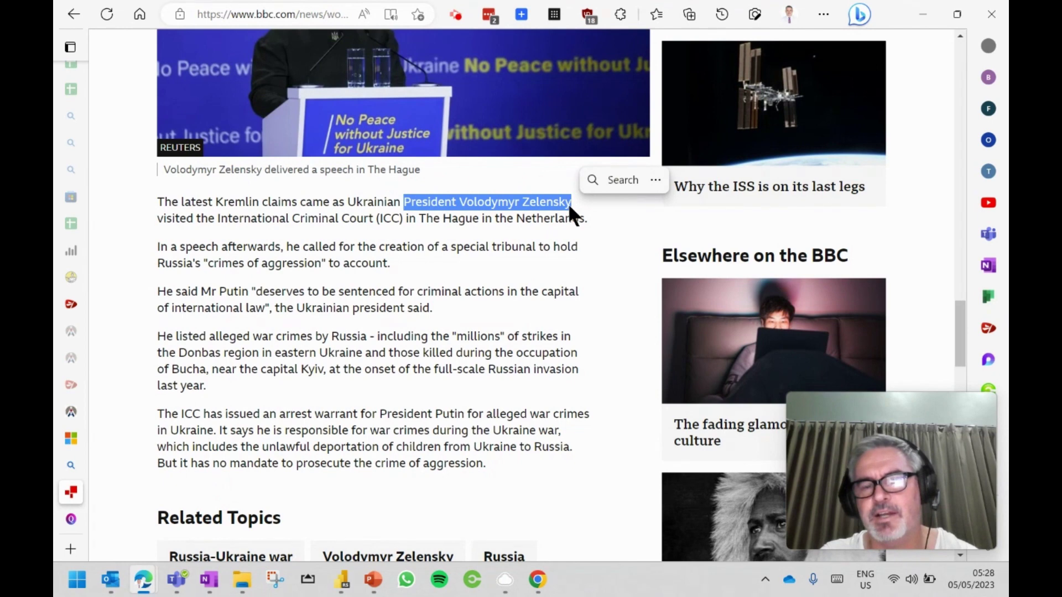
click(606, 182)
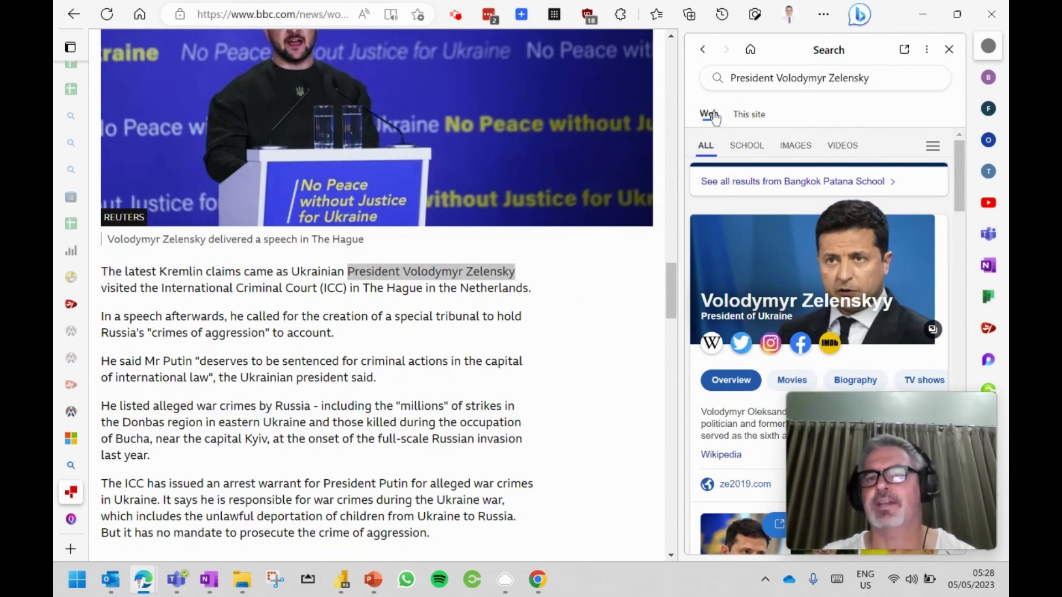
scroll(803, 314, down, 4)
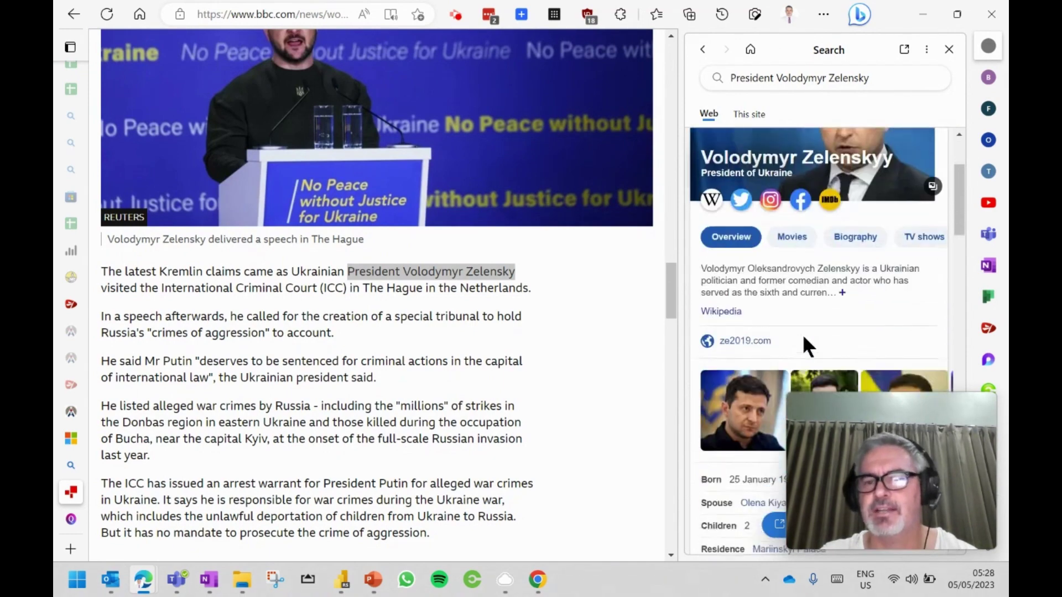
scroll(803, 346, down, 10)
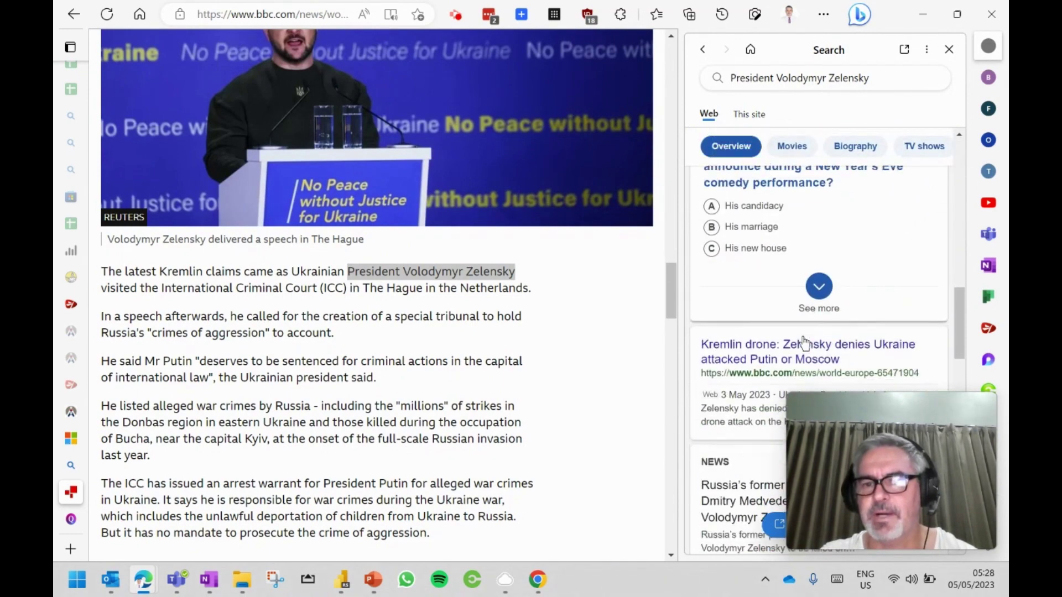
scroll(805, 343, up, 10)
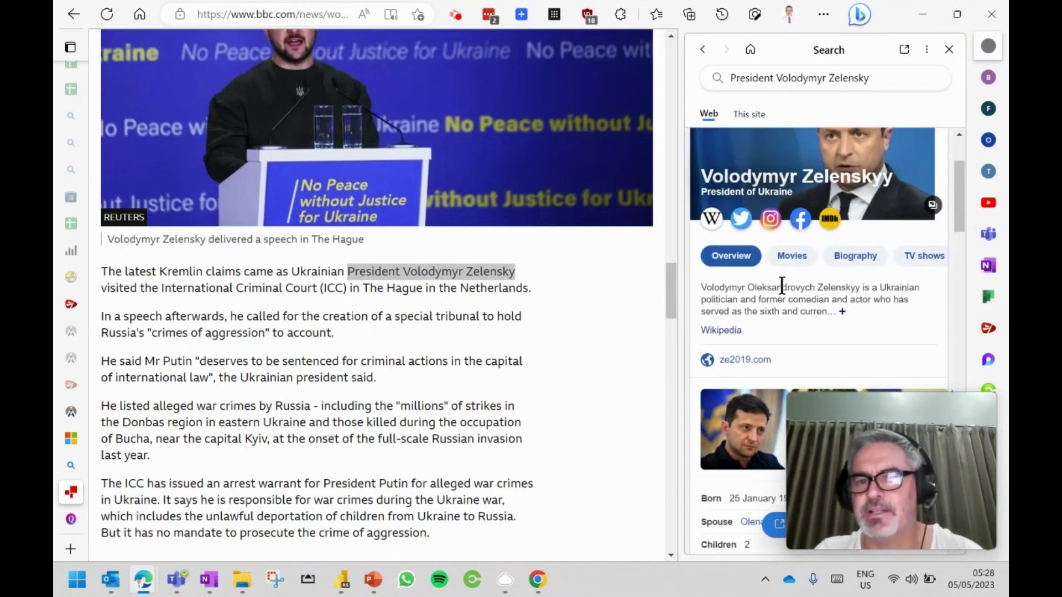
scroll(792, 293, up, 2)
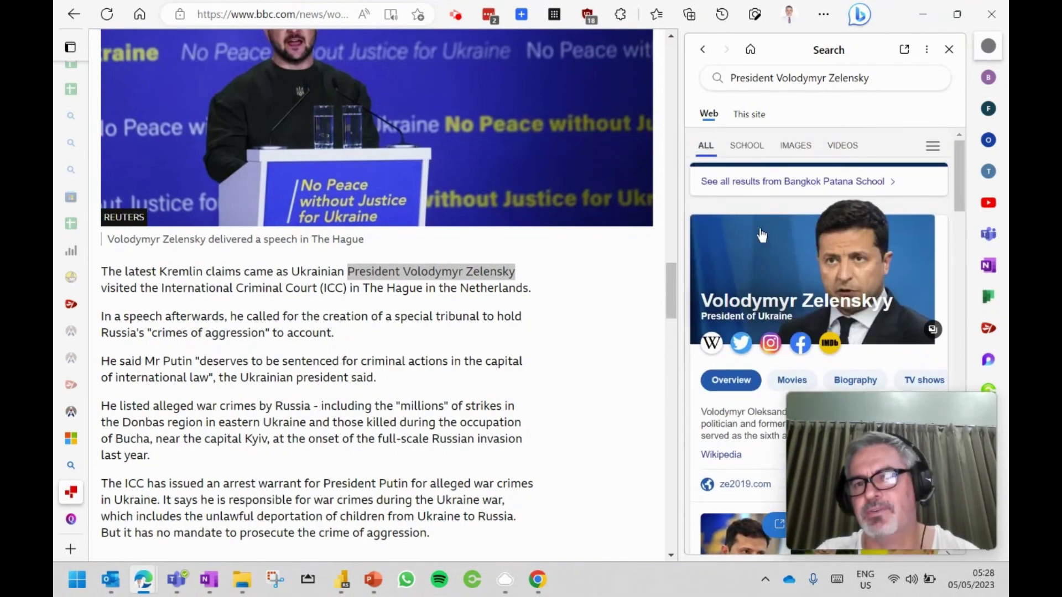
Step: Limit the search for "President Volodymyr Zelensky" to school results and look through the listed files
click(748, 147)
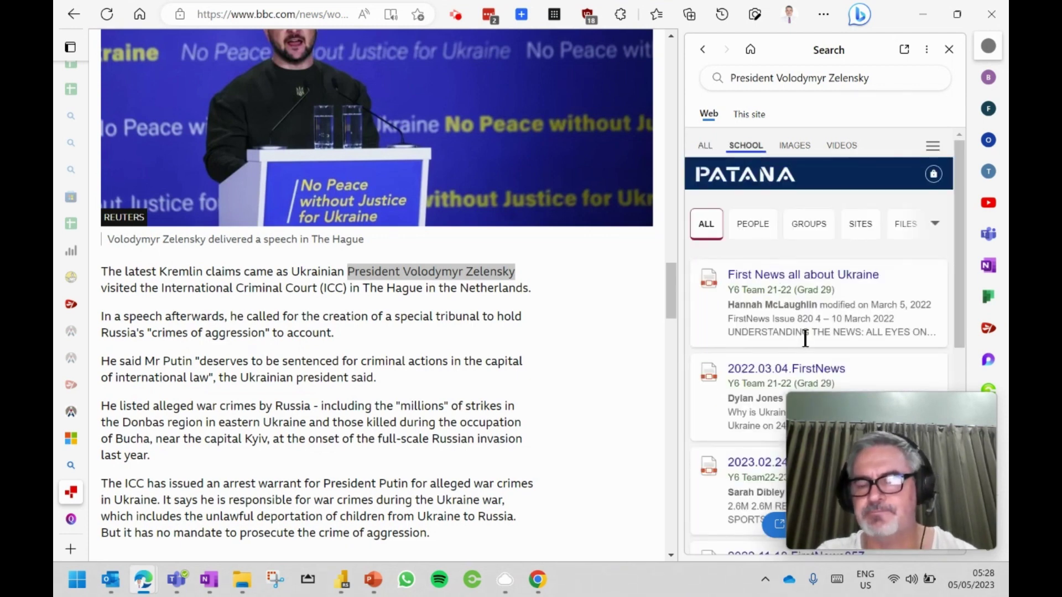
scroll(805, 339, down, 8)
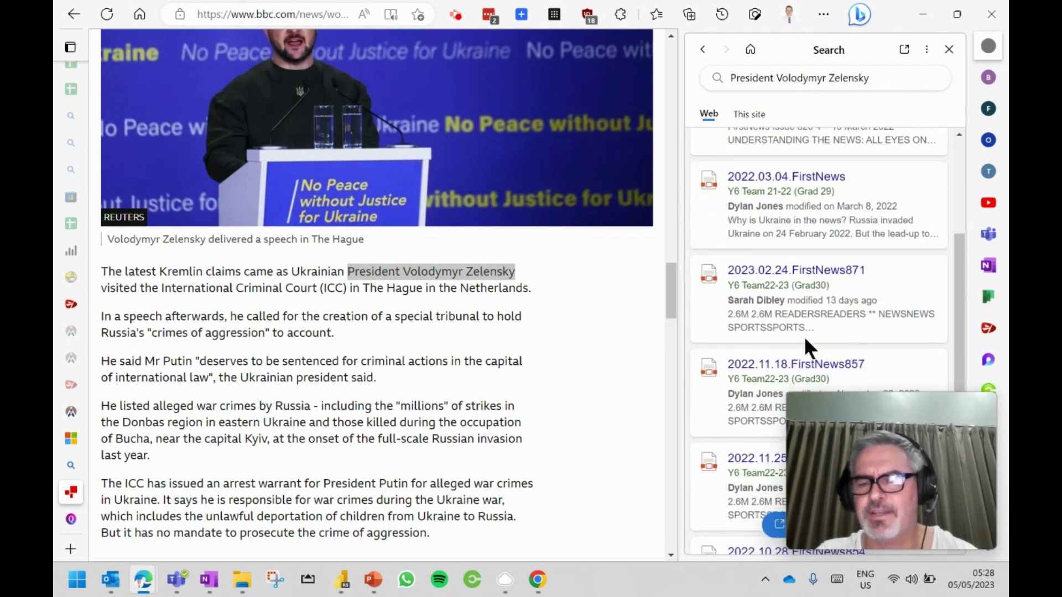
scroll(804, 336, down, 1)
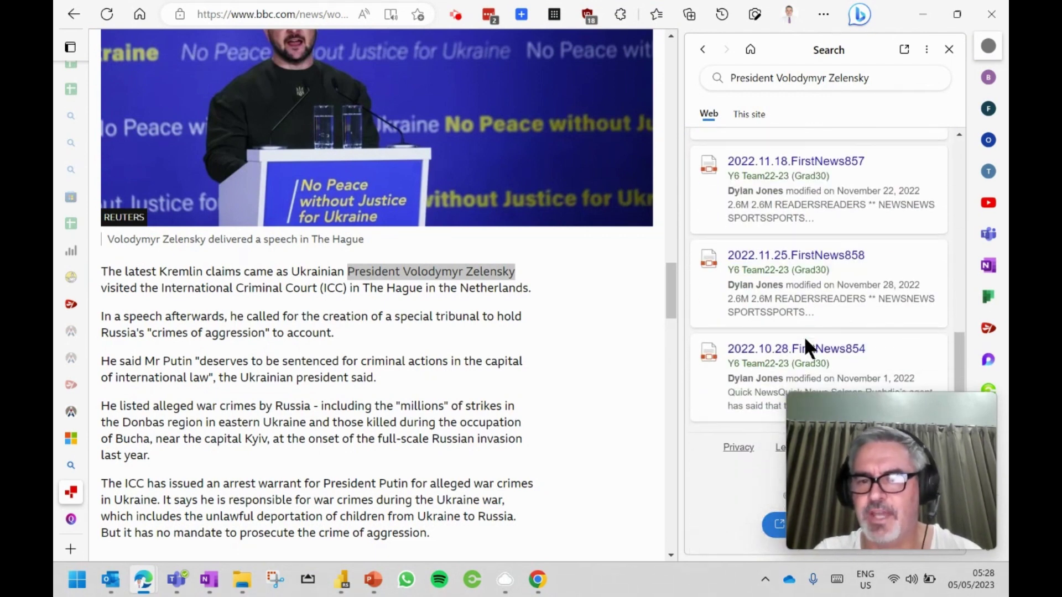
scroll(770, 383, up, 5)
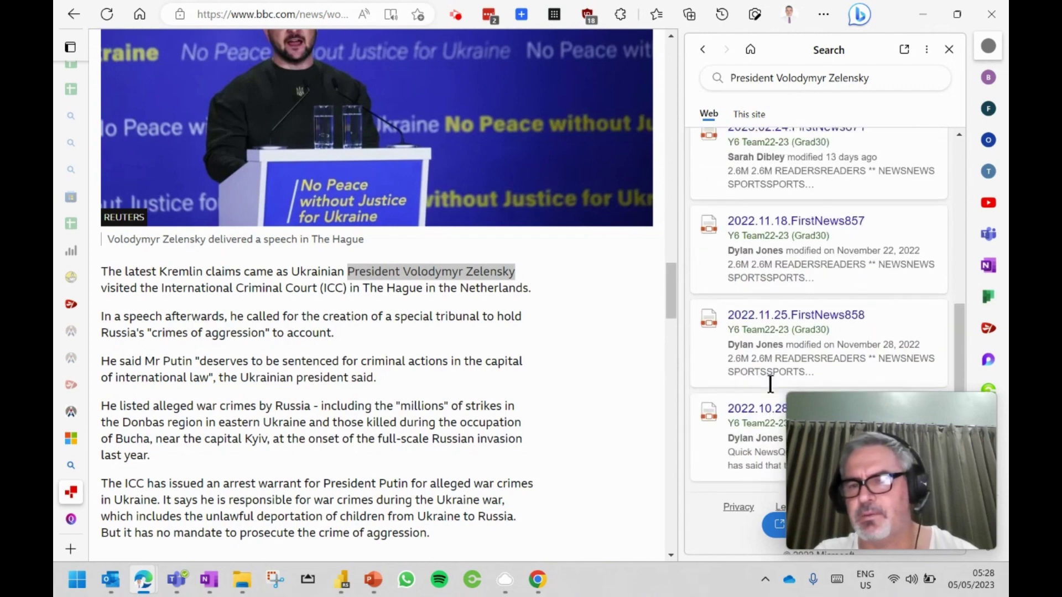
scroll(769, 383, up, 1)
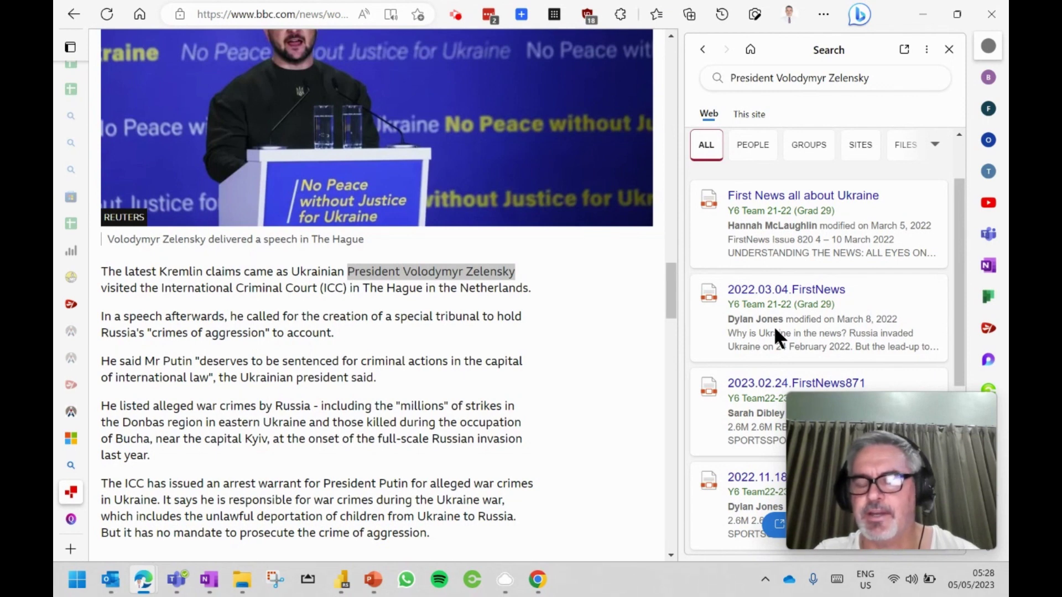
scroll(769, 340, up, 1)
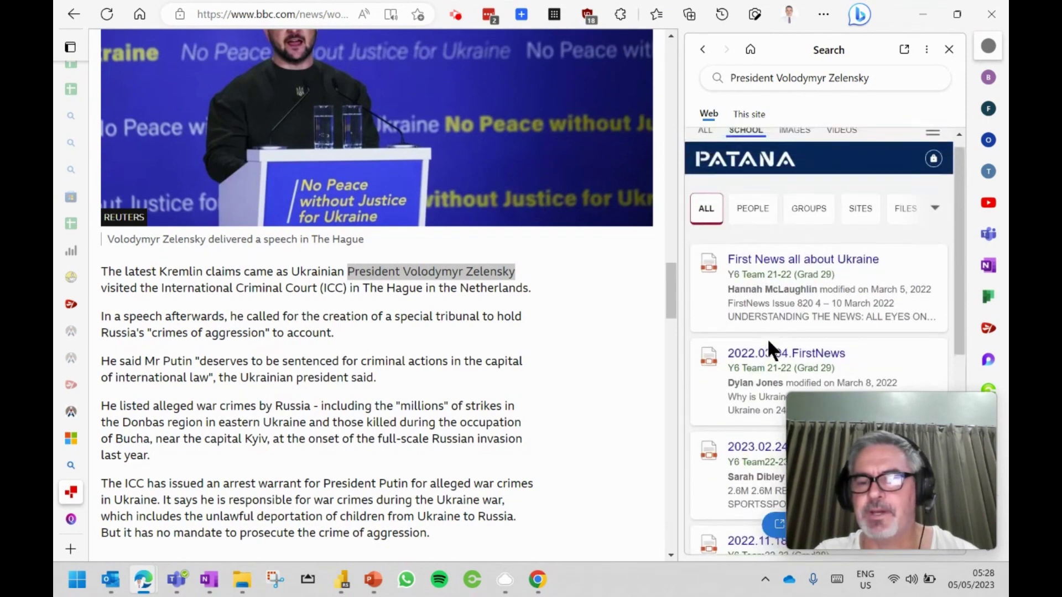
scroll(768, 337, up, 1)
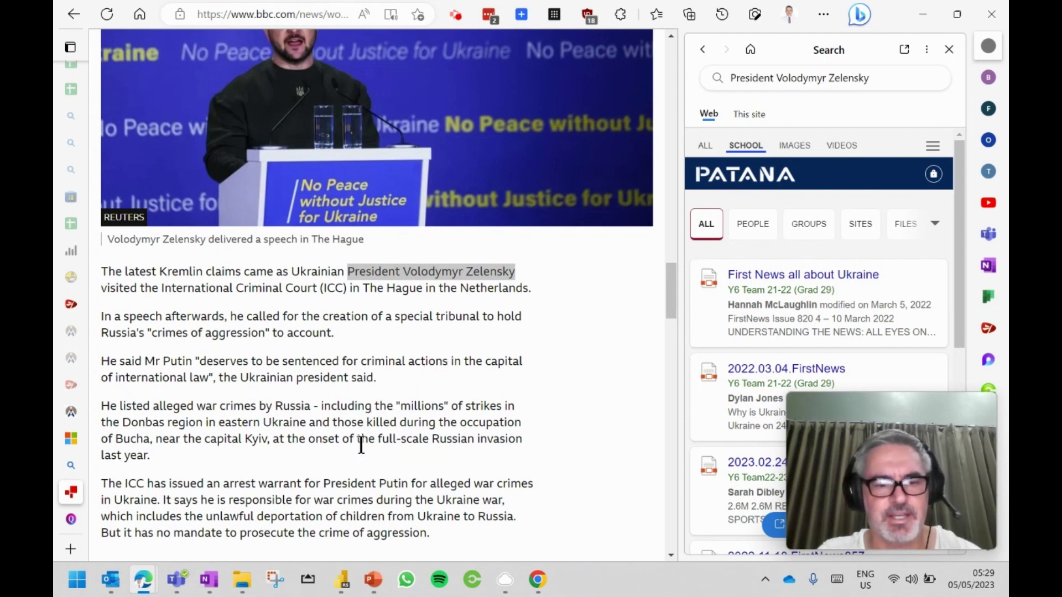
Step: Switch to OneNote and tick off items 4 and 3, the image and text searches in MS Edge
click(209, 580)
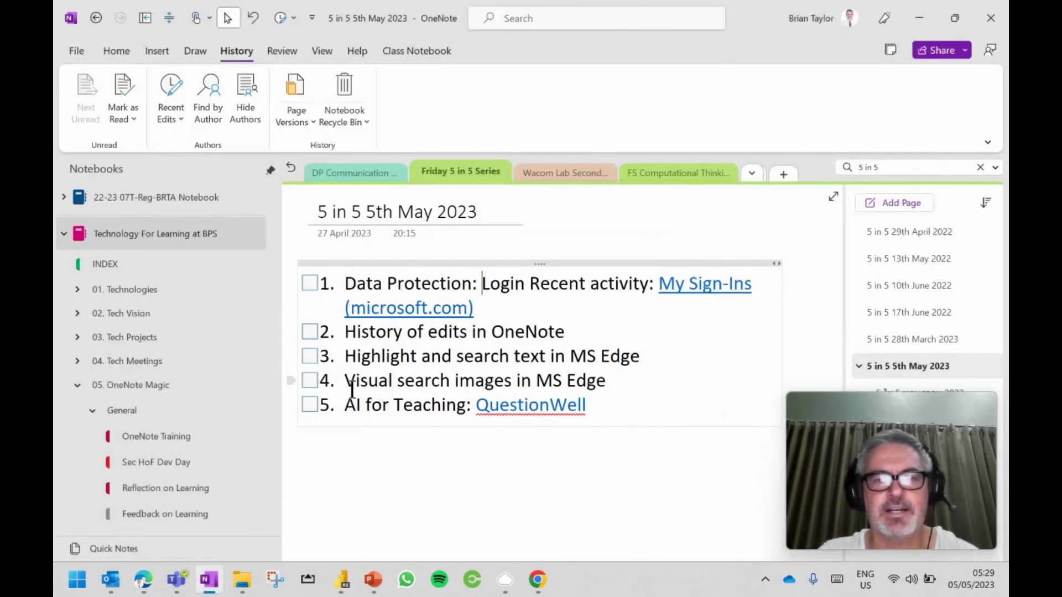
click(308, 381)
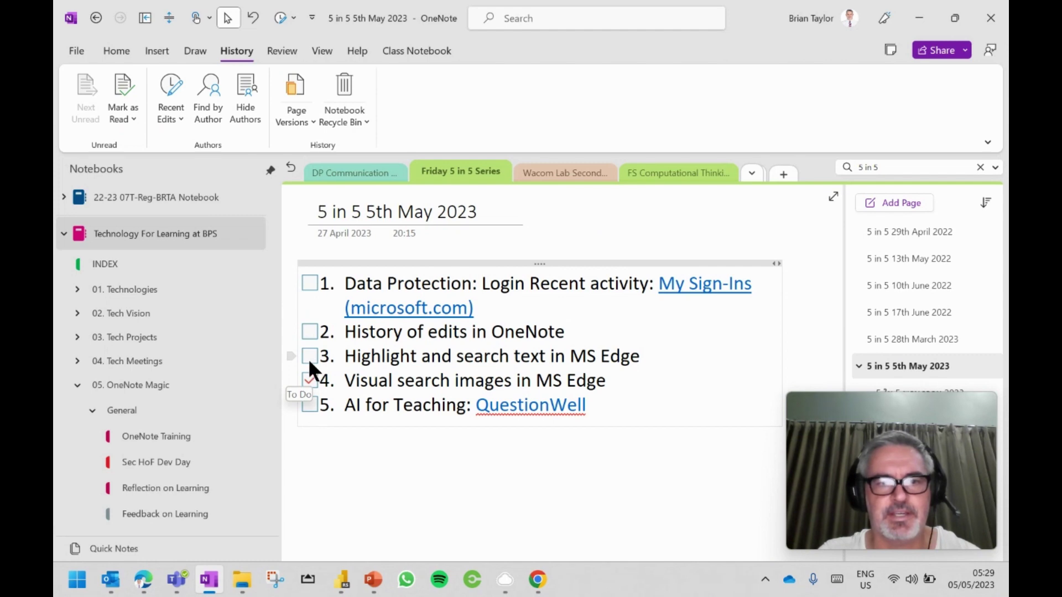
click(307, 357)
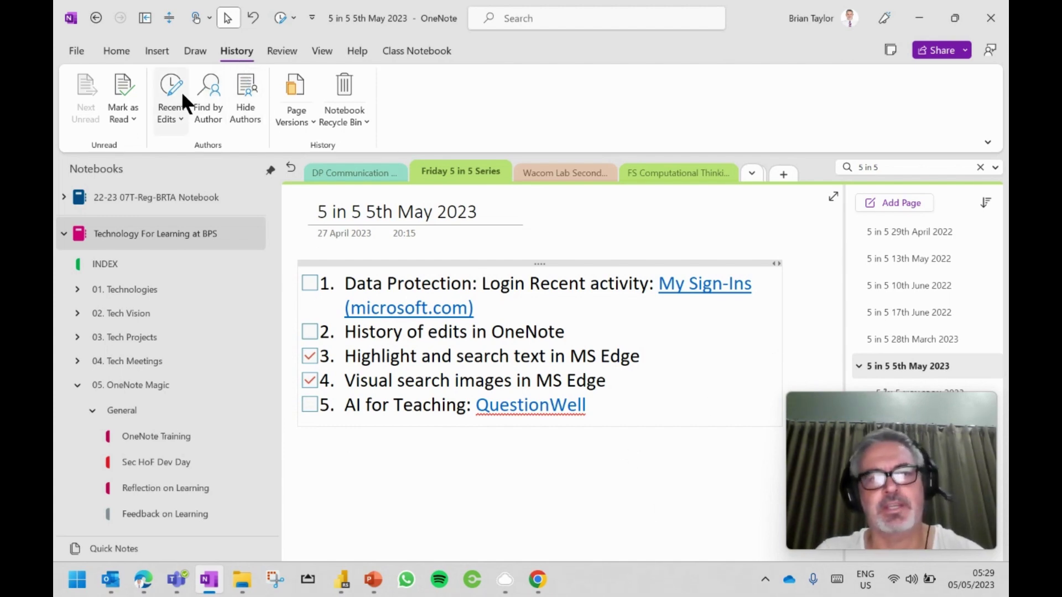
Step: List the notebook pages edited in the last 30 days and look through the dated results
click(180, 119)
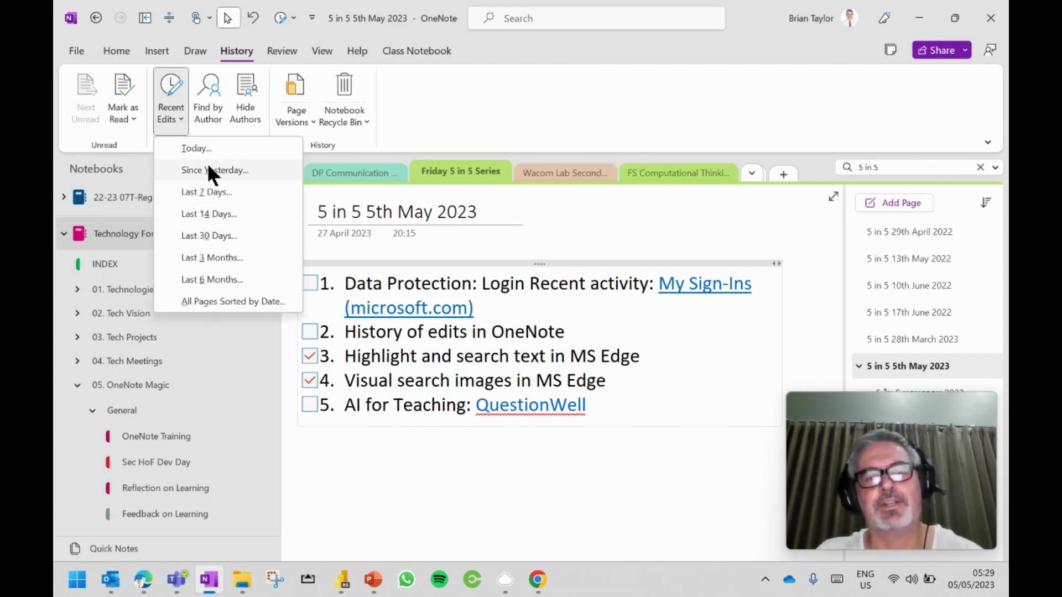
click(212, 233)
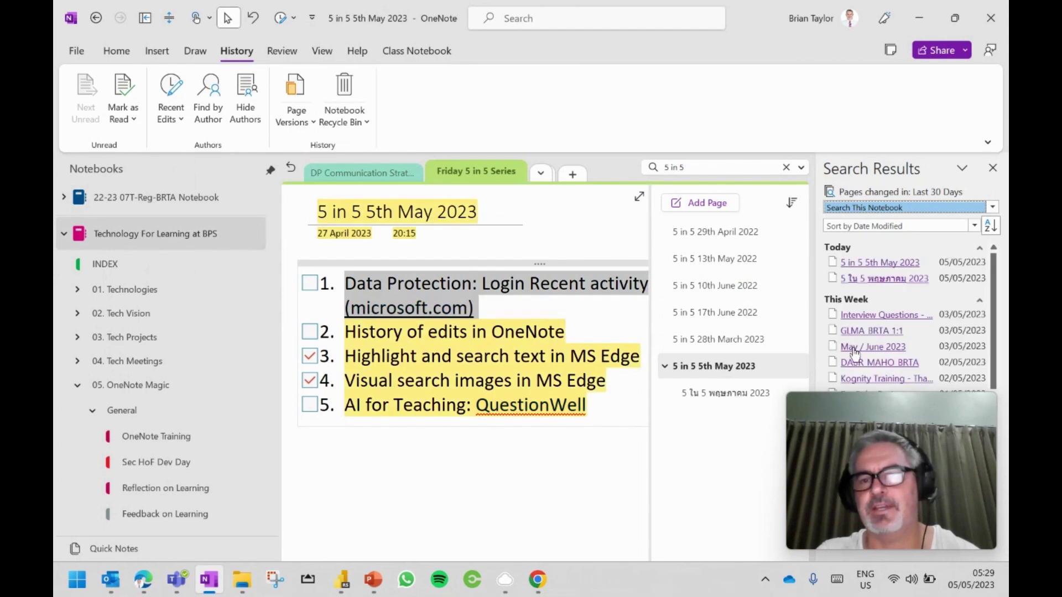
scroll(912, 389, down, 6)
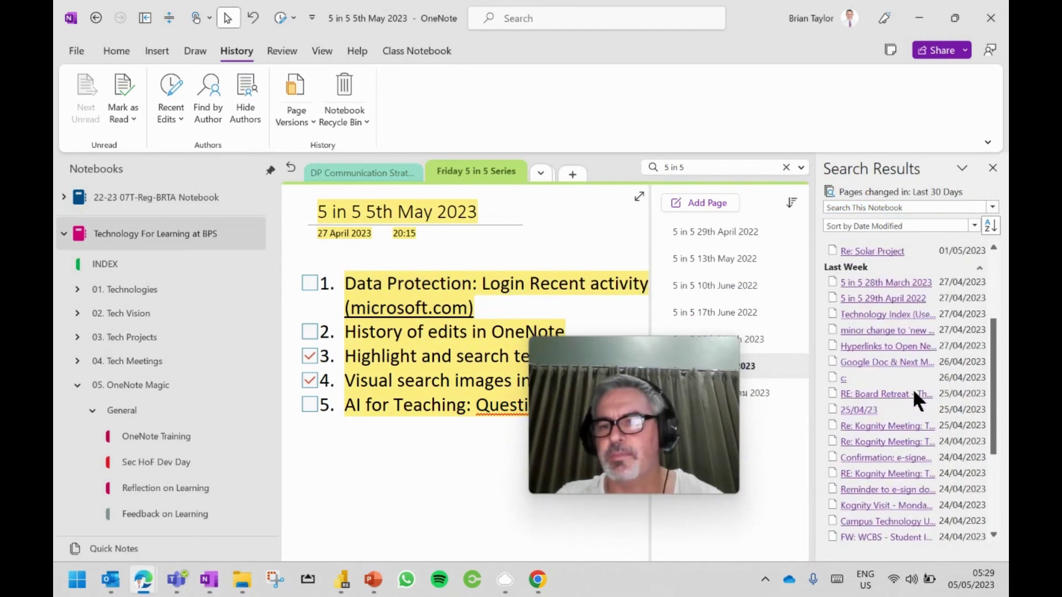
scroll(912, 387, up, 5)
scroll(913, 386, up, 2)
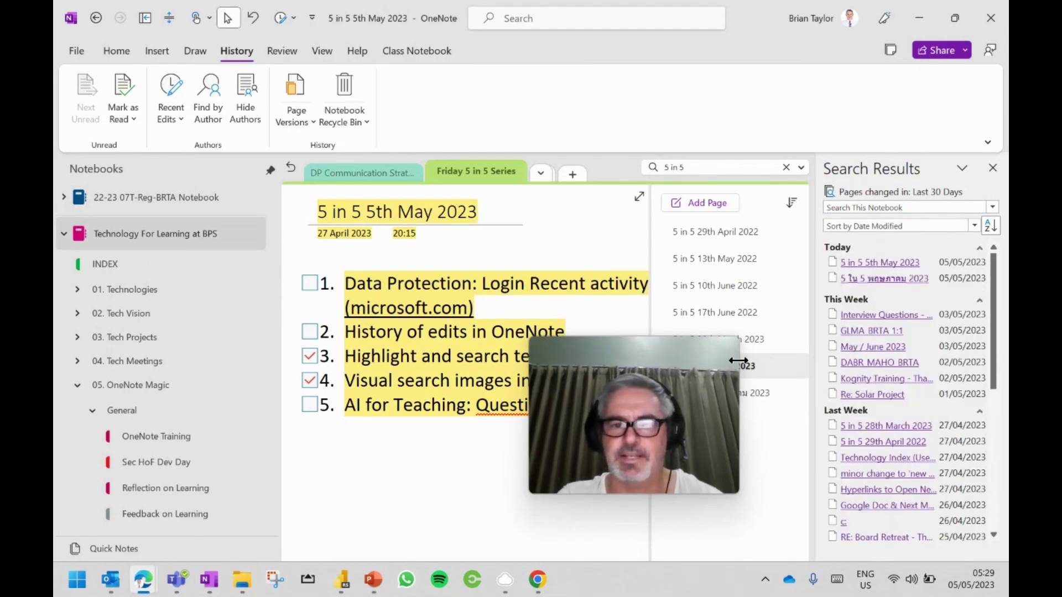
drag(680, 349, 895, 413)
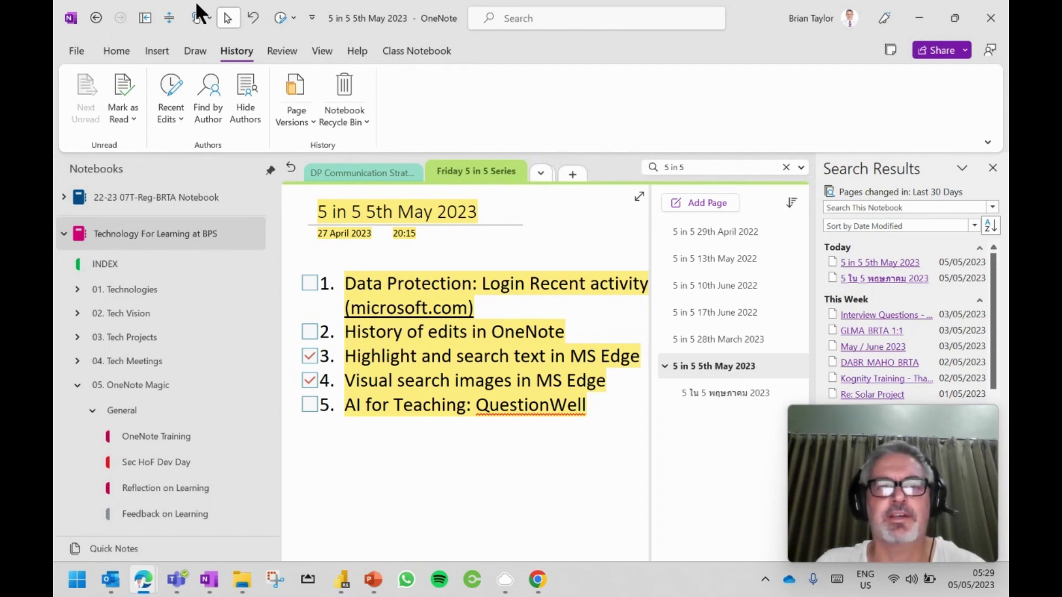
Step: Narrow the recent edits to pages changed in the last 7 days and review the list
click(291, 18)
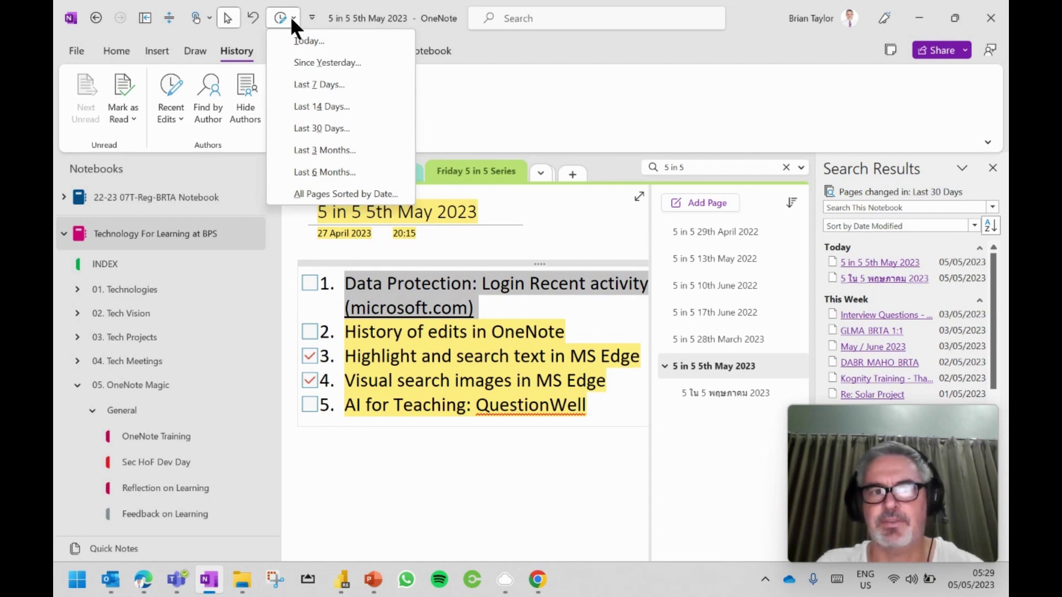
key(Escape)
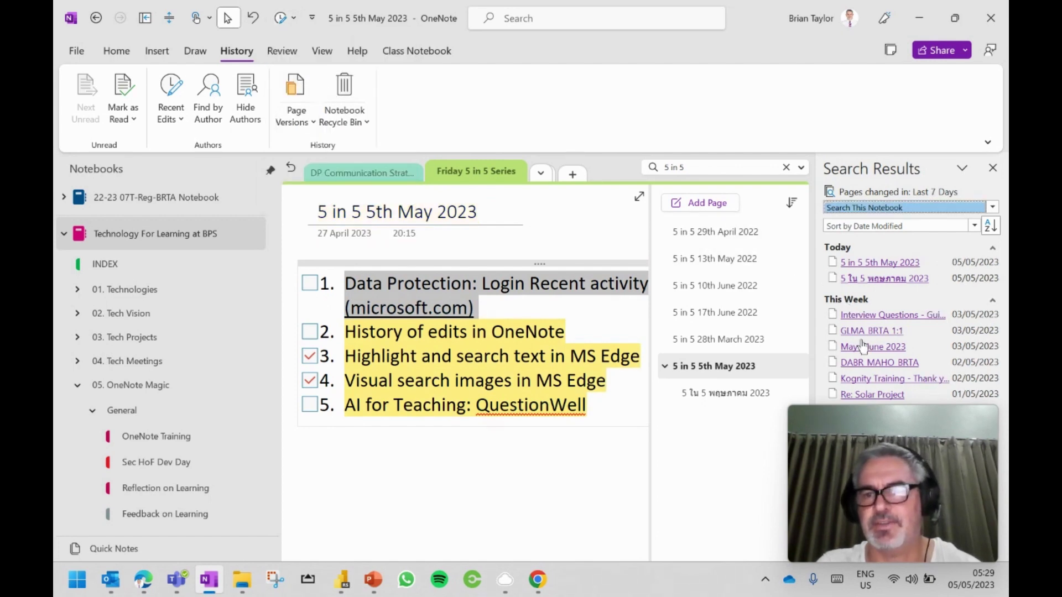
mouse_move(878, 418)
mouse_down()
mouse_move(578, 390)
mouse_move(875, 418)
mouse_up()
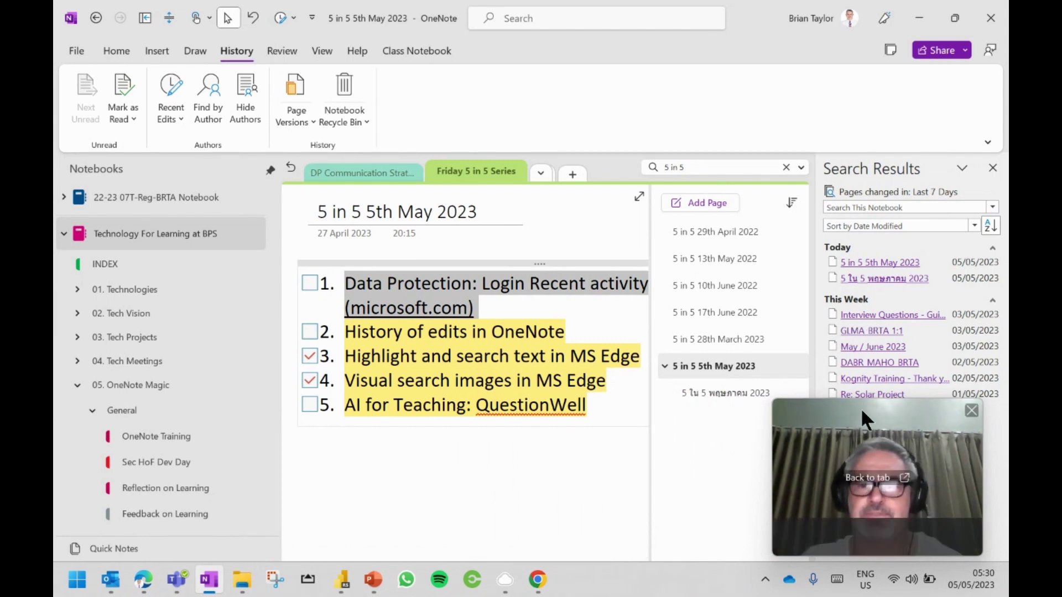
drag(861, 417, 868, 412)
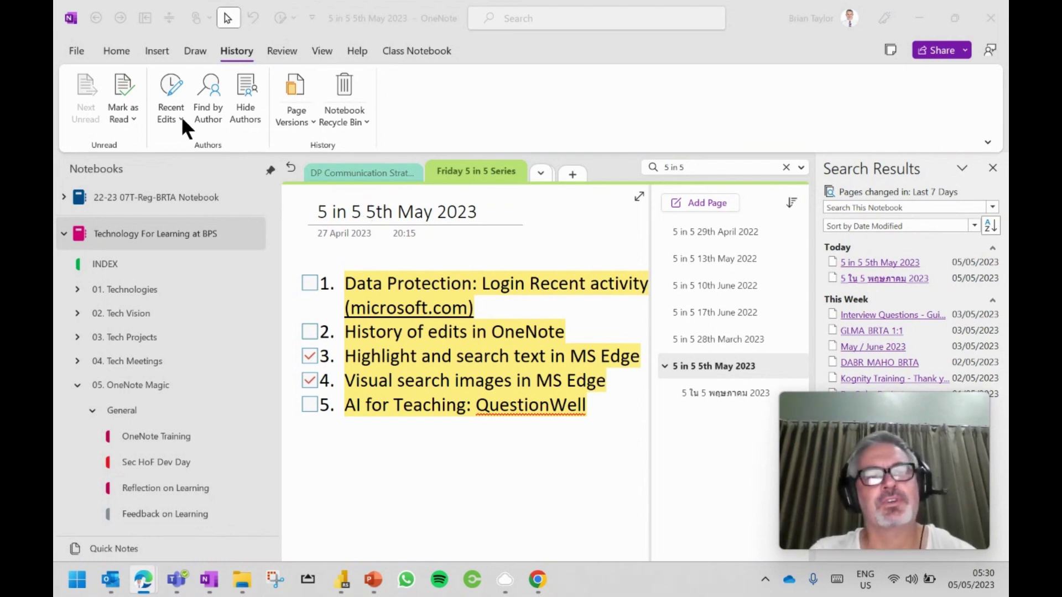
Step: Find the notebook's changes by author and look over the list of contributors
click(203, 101)
click(208, 99)
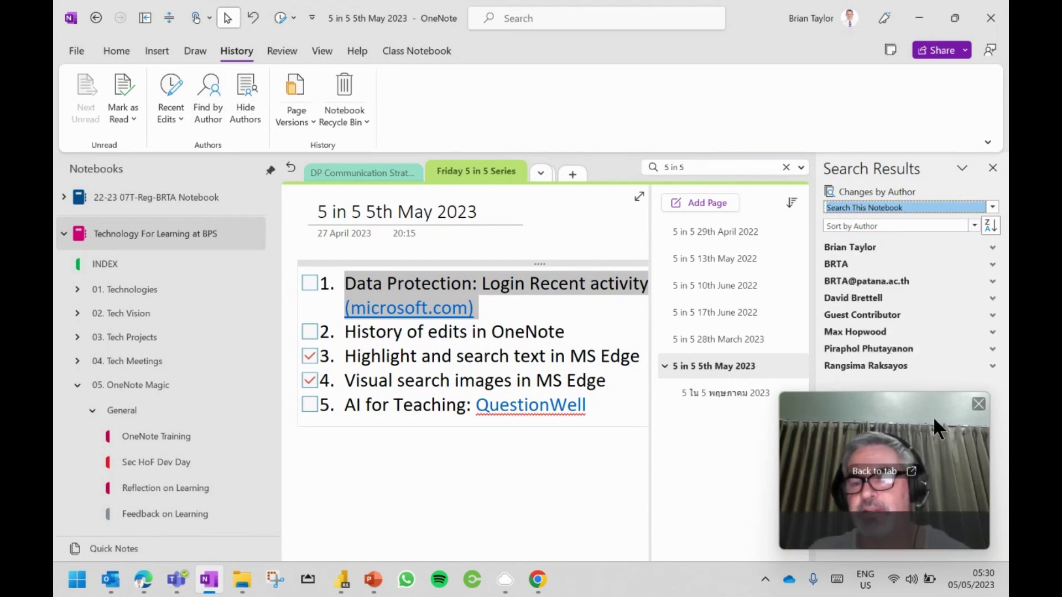
drag(937, 432, 759, 431)
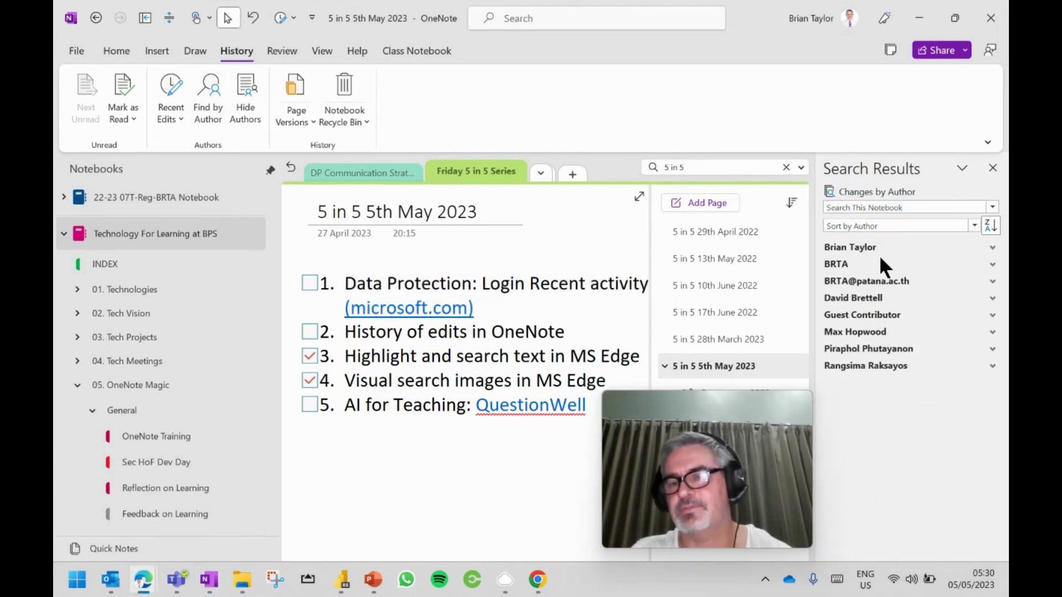
mouse_move(745, 409)
drag(737, 408, 931, 417)
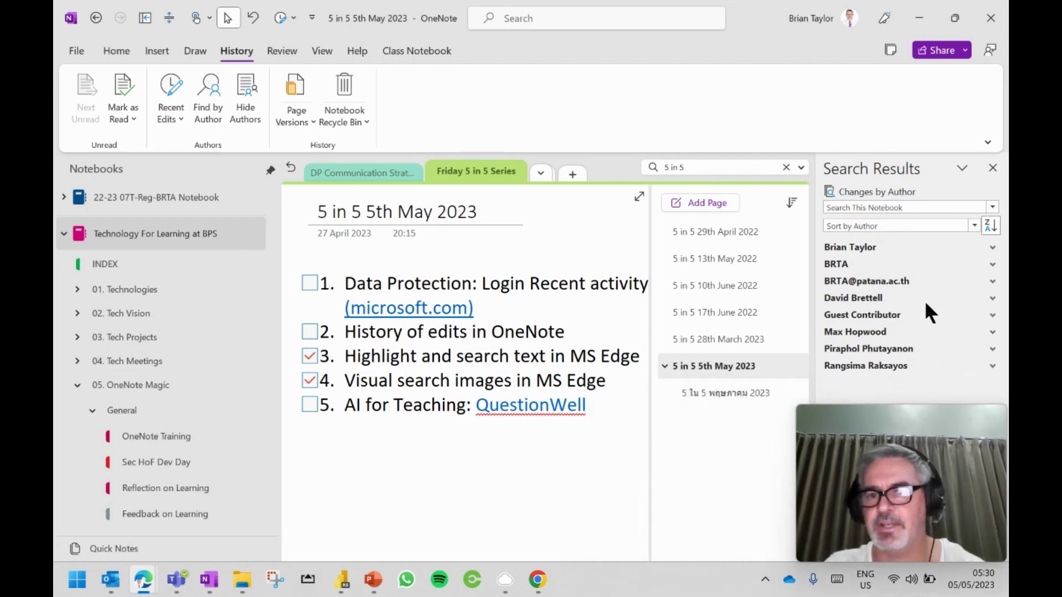
Step: Expand the author entry just above Guest Contributor and view the pages that person changed
click(990, 299)
click(992, 299)
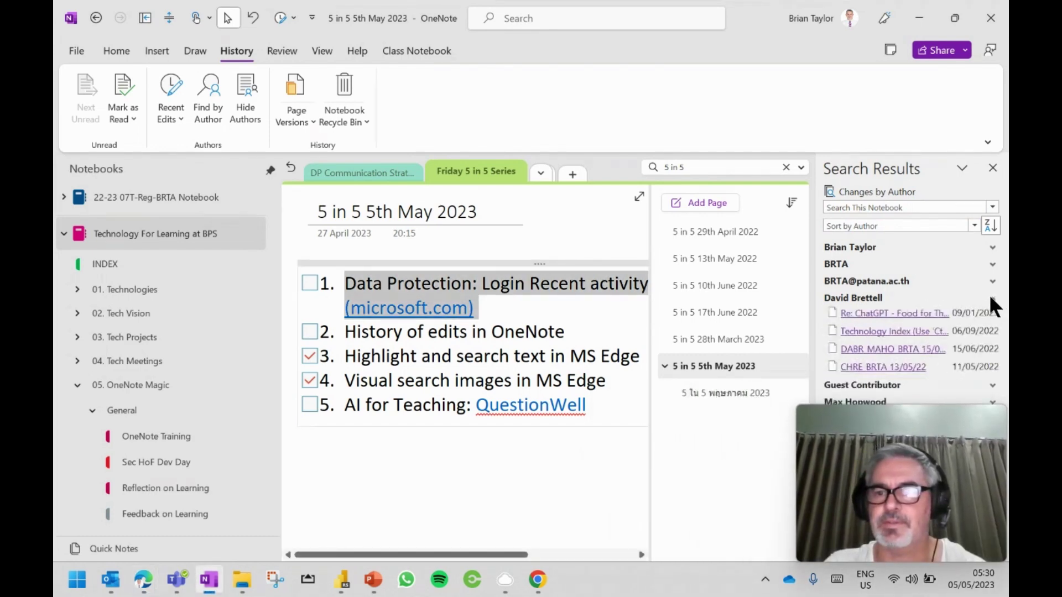
mouse_move(881, 427)
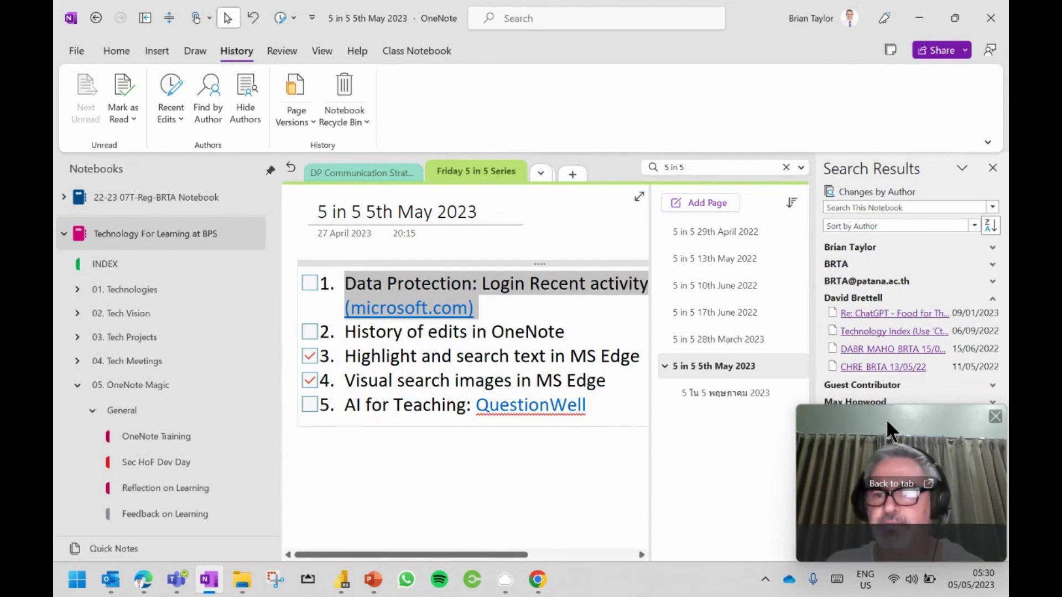
drag(886, 419, 880, 376)
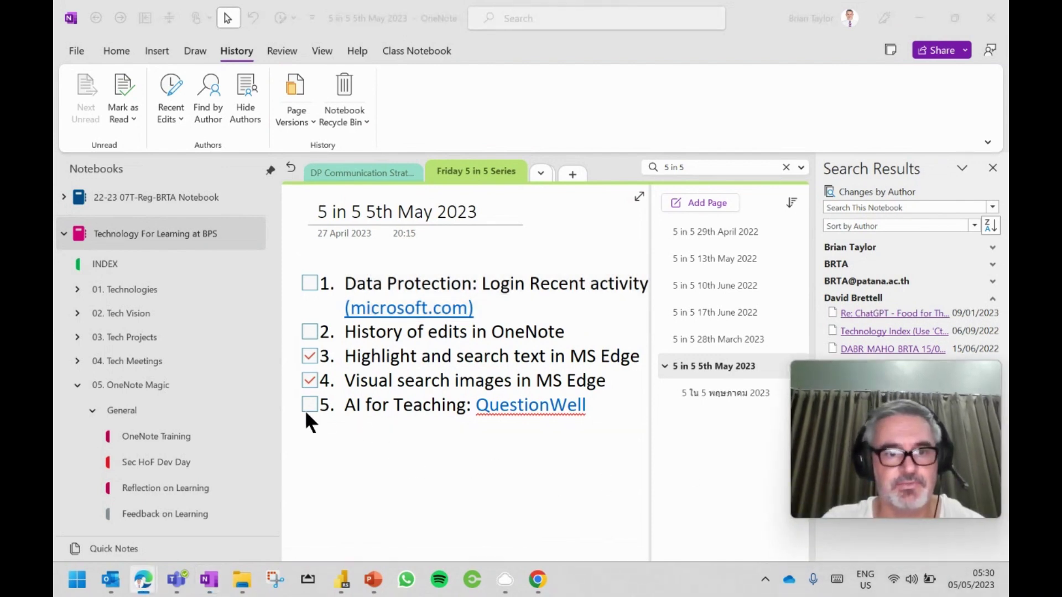
Step: Tick off item 2, the history of edits in OneNote, and close the search results
click(310, 332)
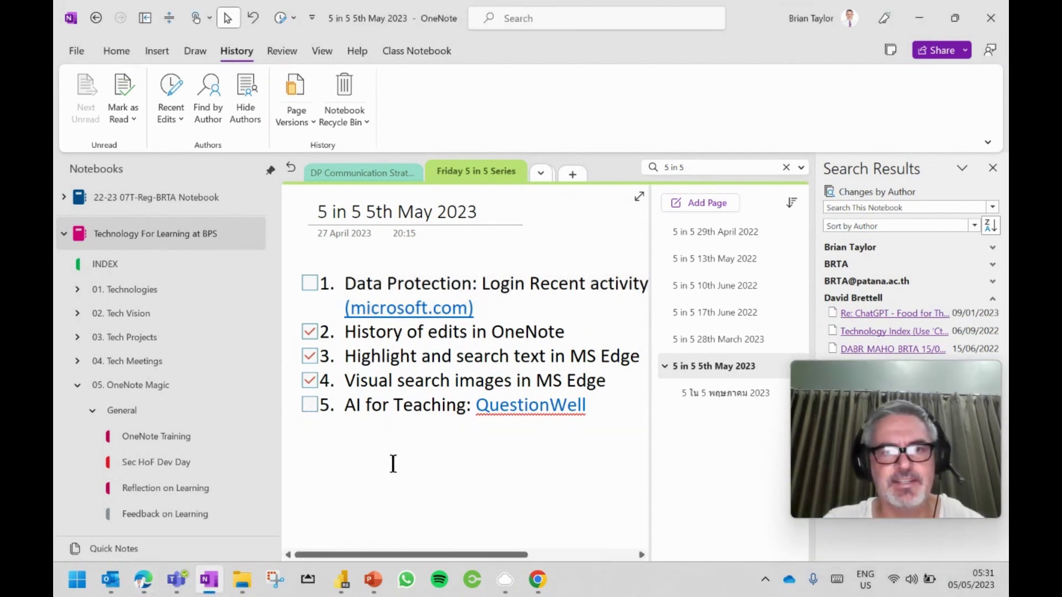
click(993, 168)
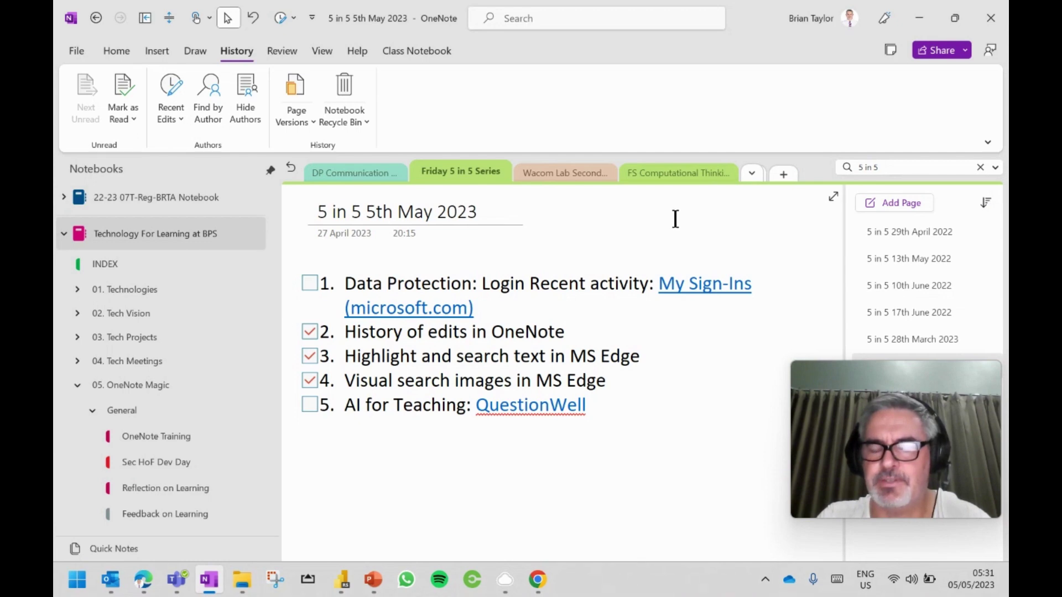
click(641, 404)
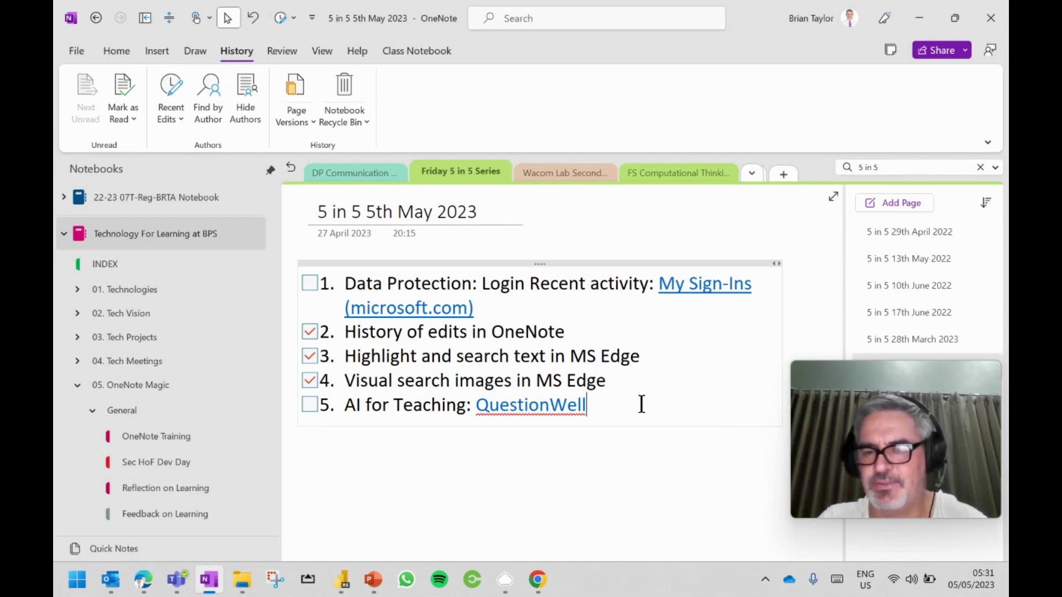
Step: Open the My Sign-Ins link from agenda item 1 in Edge and close the search sidebar beside the page
click(709, 285)
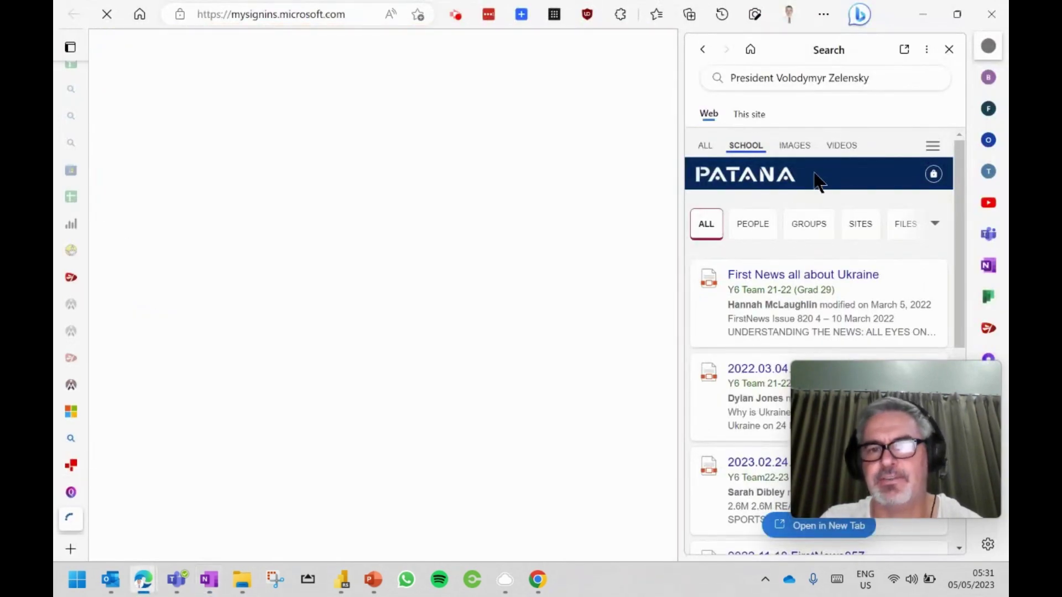
click(949, 50)
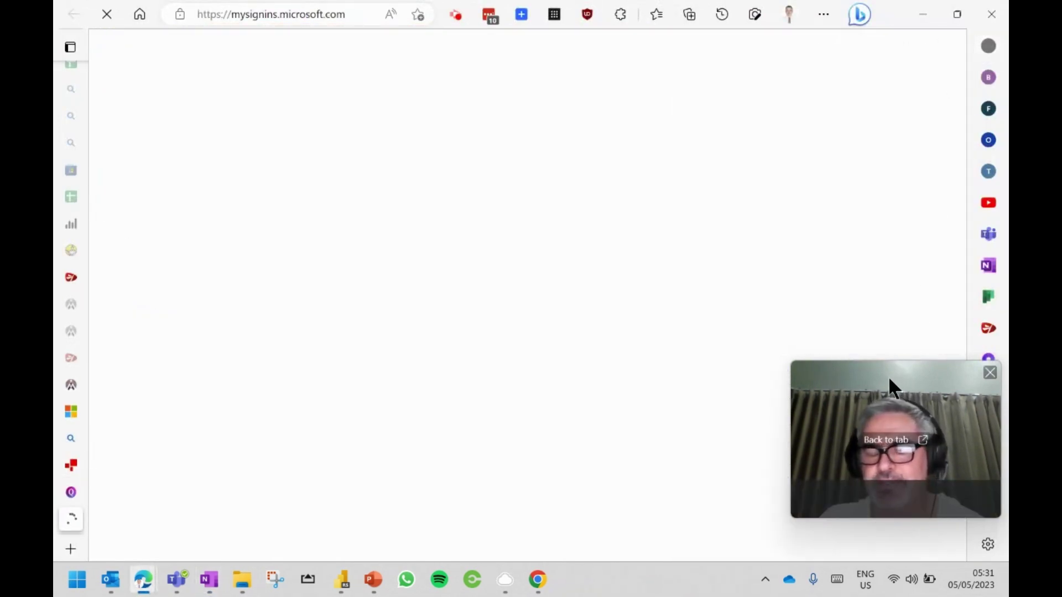
drag(889, 376, 882, 417)
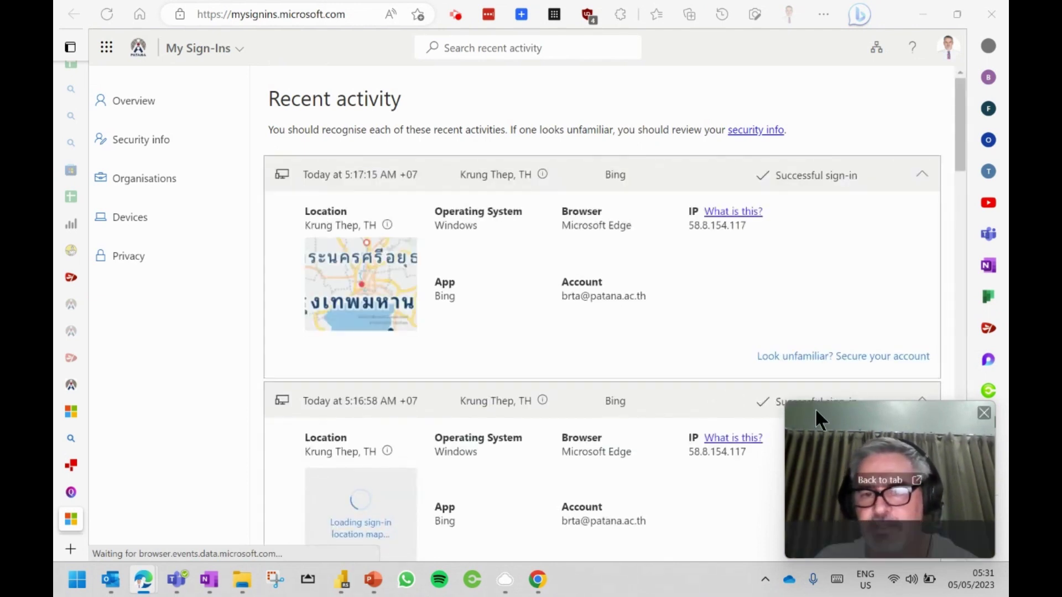
drag(852, 422, 842, 31)
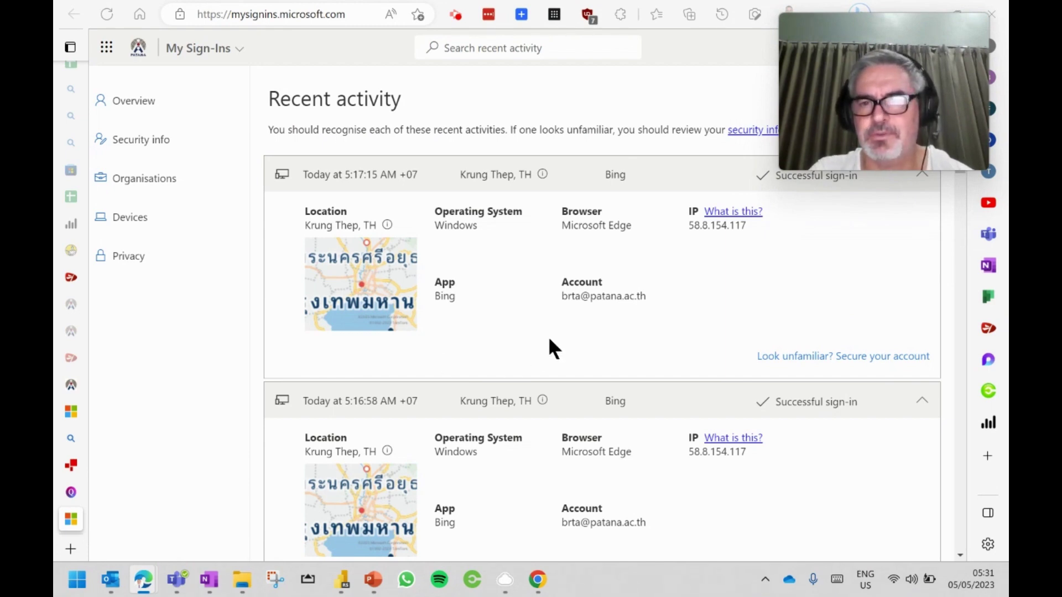
Step: Look back through the recent sign-in activity and examine the details of the unsuccessful sign-in from Nevada, US
scroll(549, 339, down, 10)
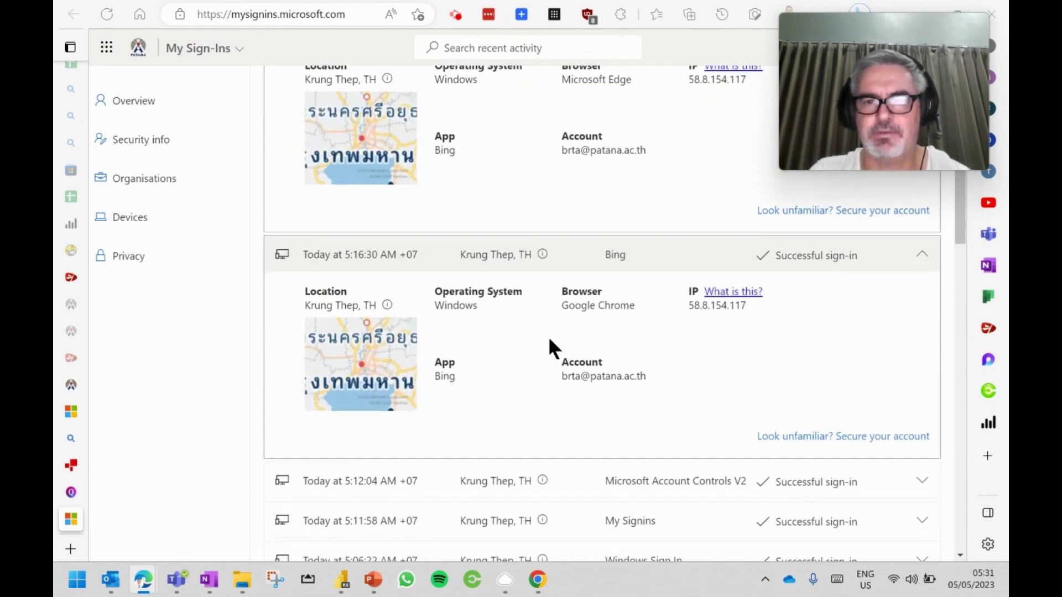
scroll(550, 339, down, 4)
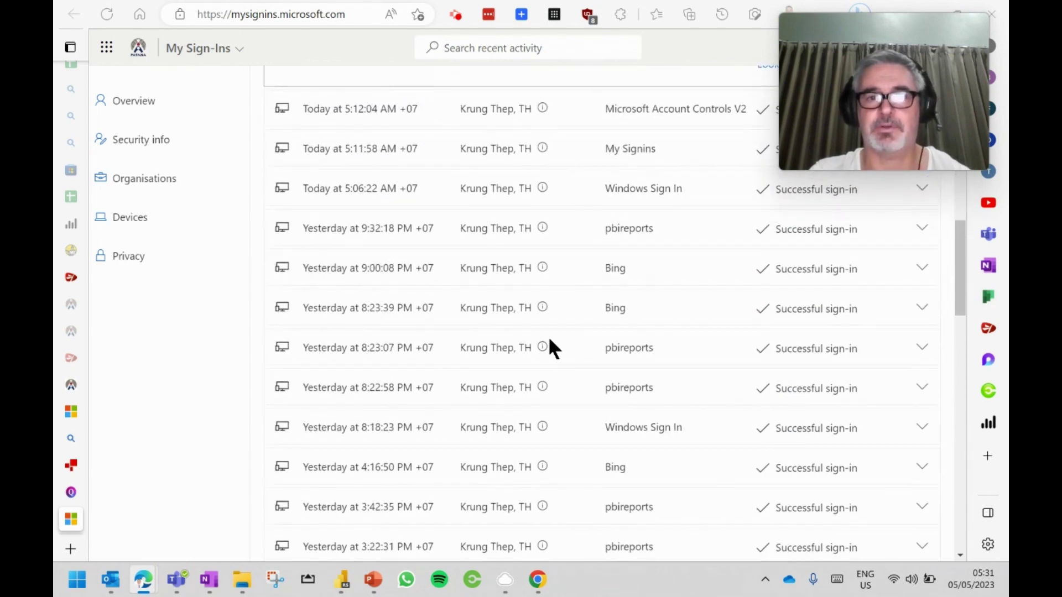
scroll(505, 487, down, 15)
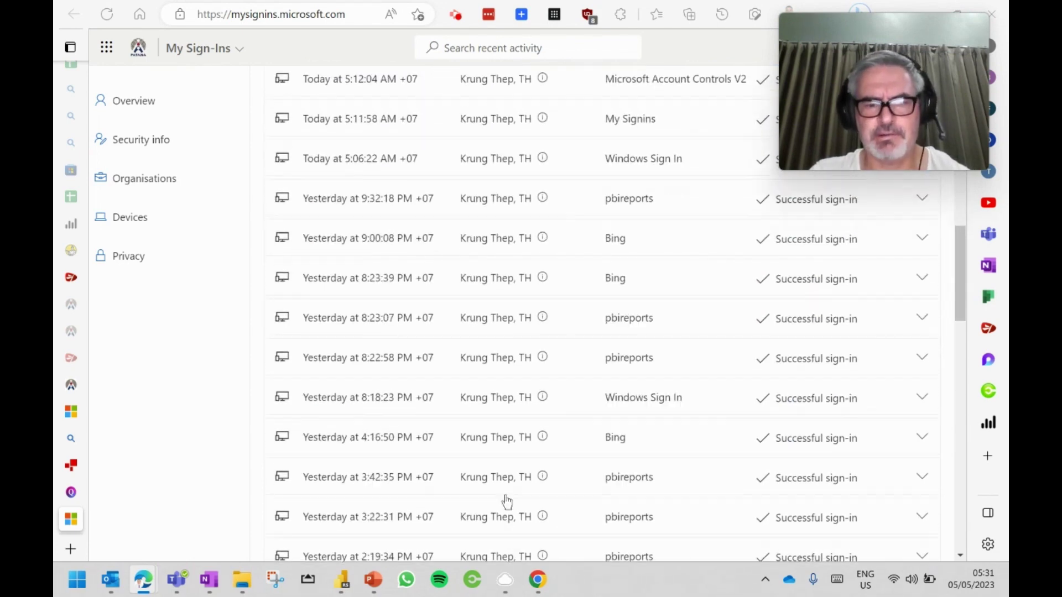
scroll(508, 480, down, 3)
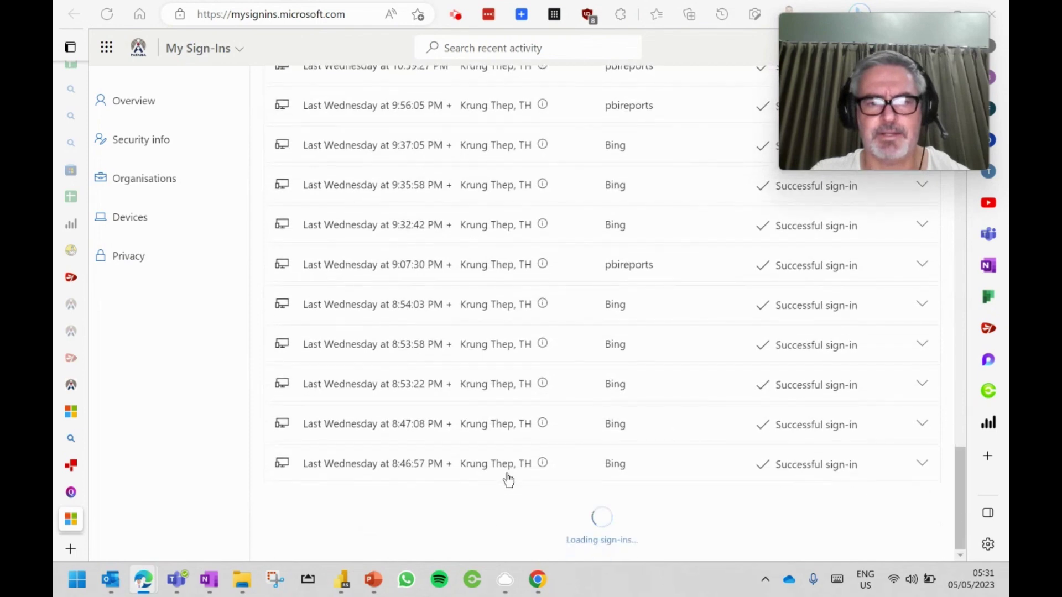
scroll(520, 437, down, 8)
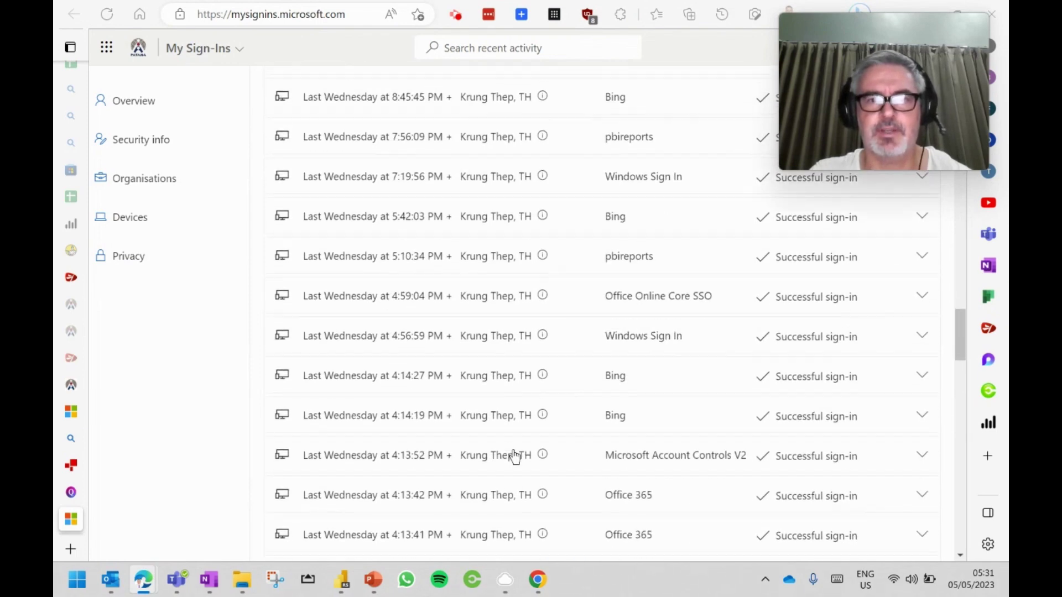
scroll(515, 457, down, 12)
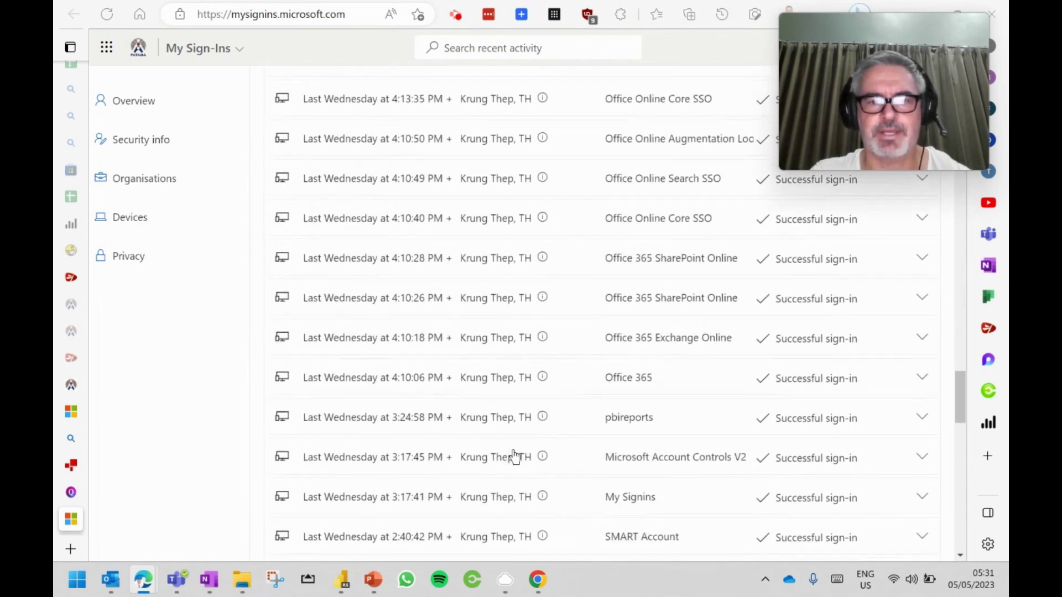
scroll(515, 455, down, 8)
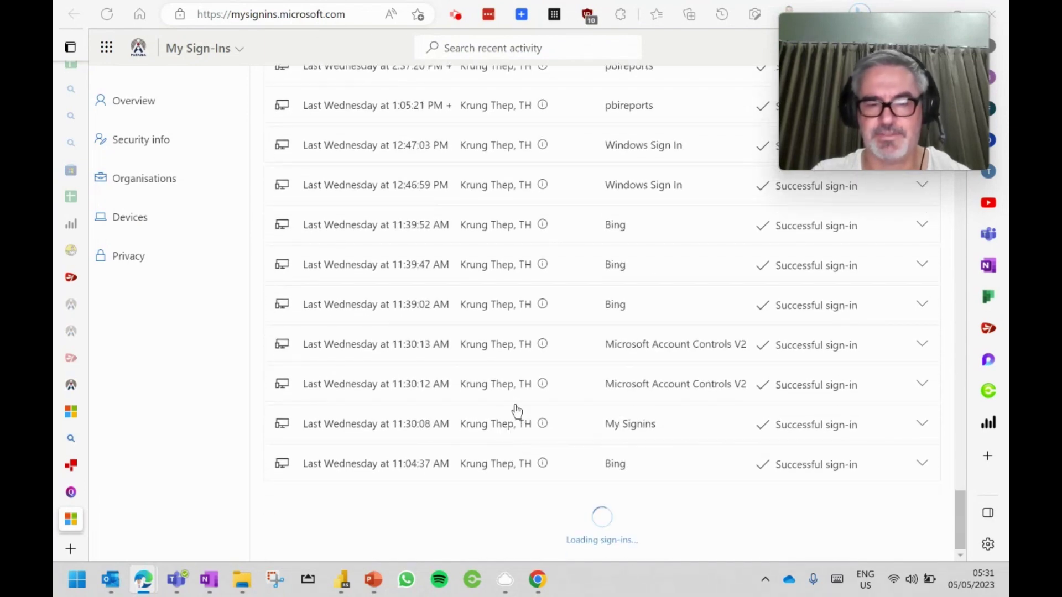
scroll(516, 413, down, 12)
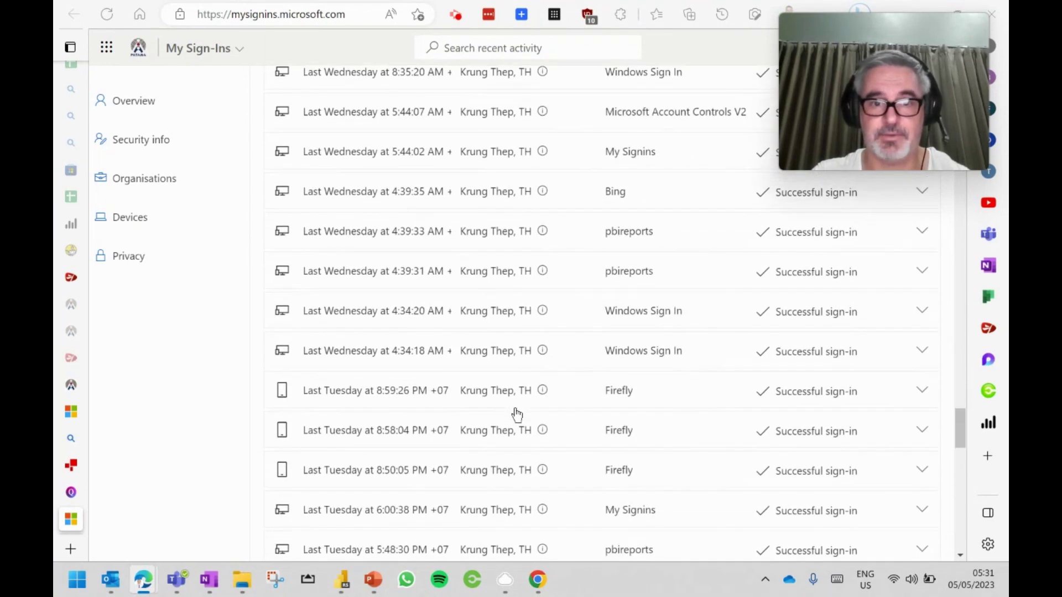
scroll(517, 414, down, 12)
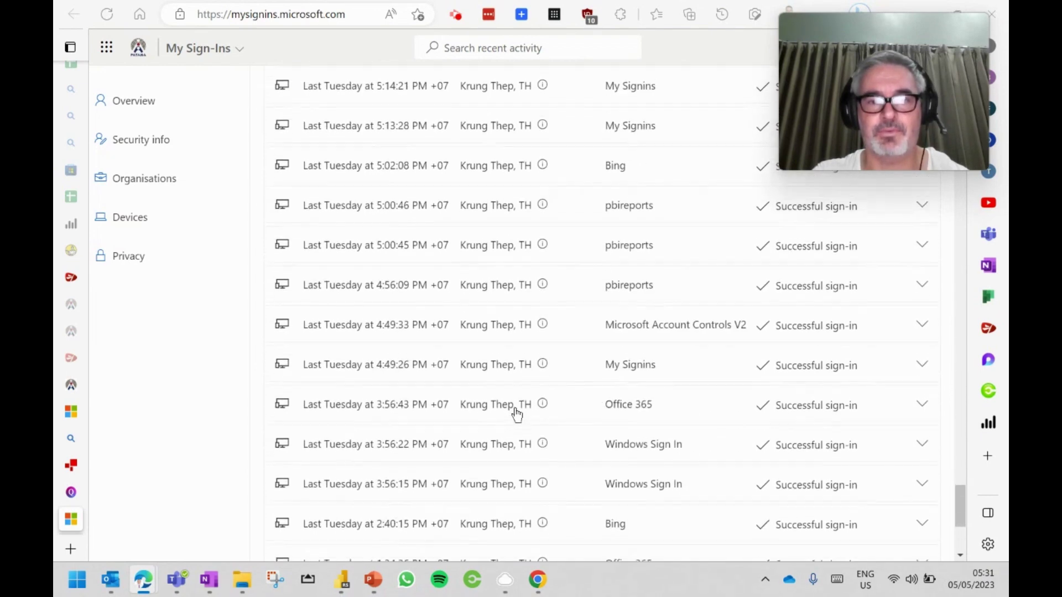
scroll(516, 414, down, 5)
scroll(516, 414, down, 15)
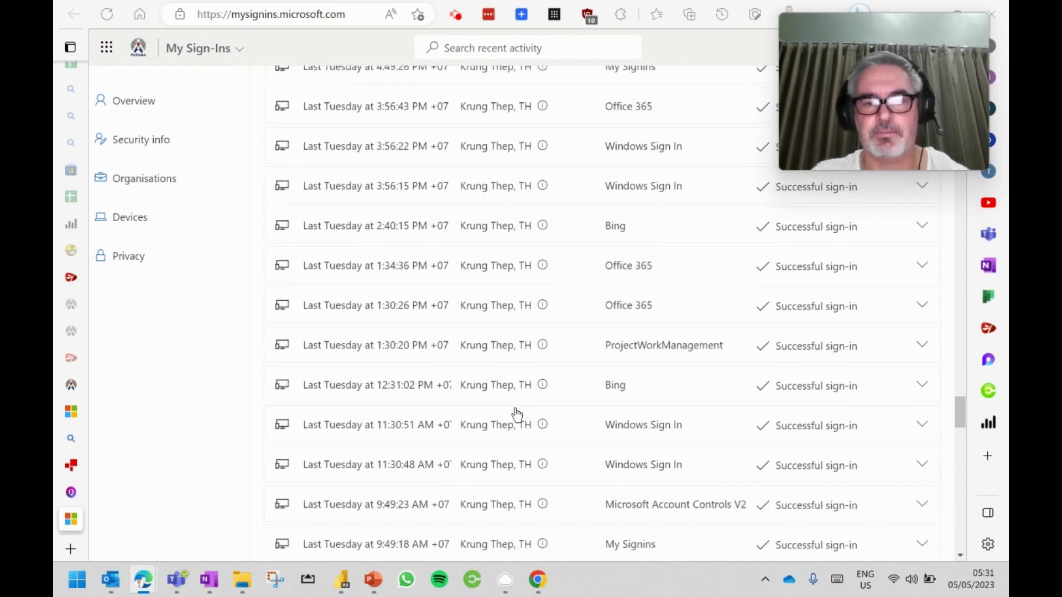
scroll(517, 414, down, 4)
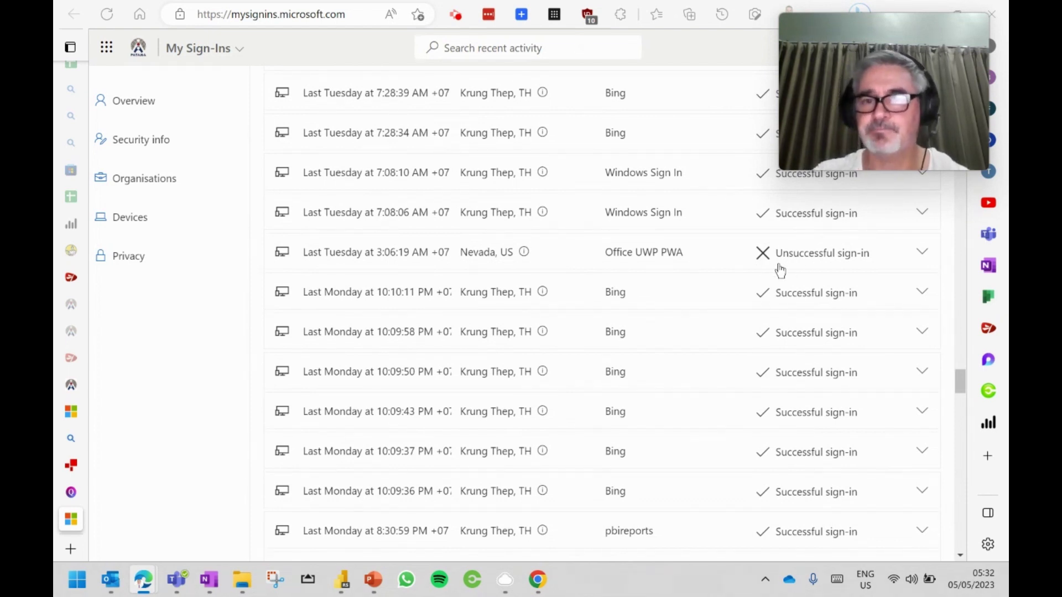
click(922, 255)
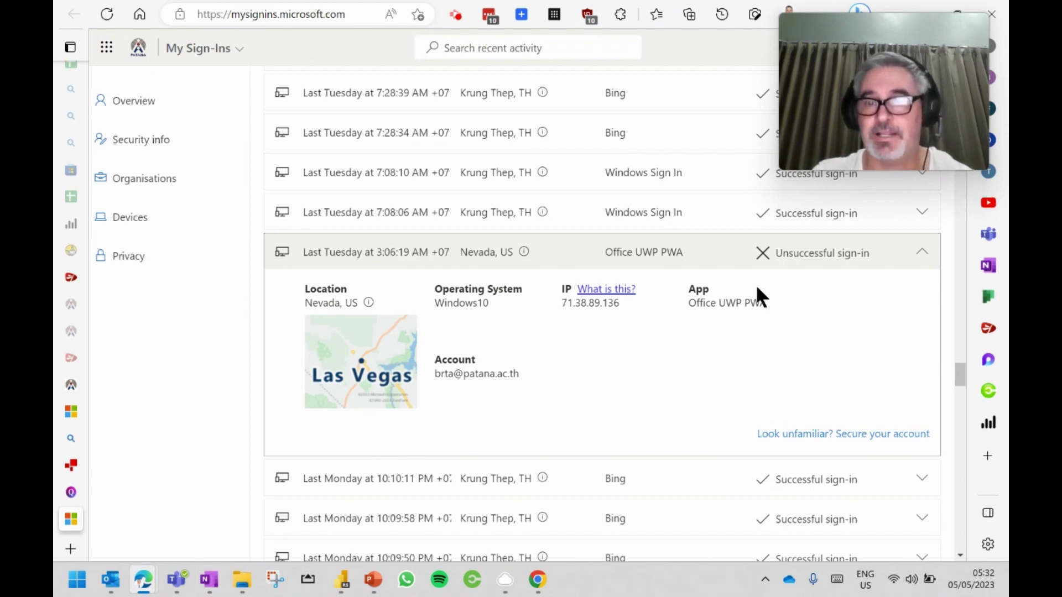
click(921, 256)
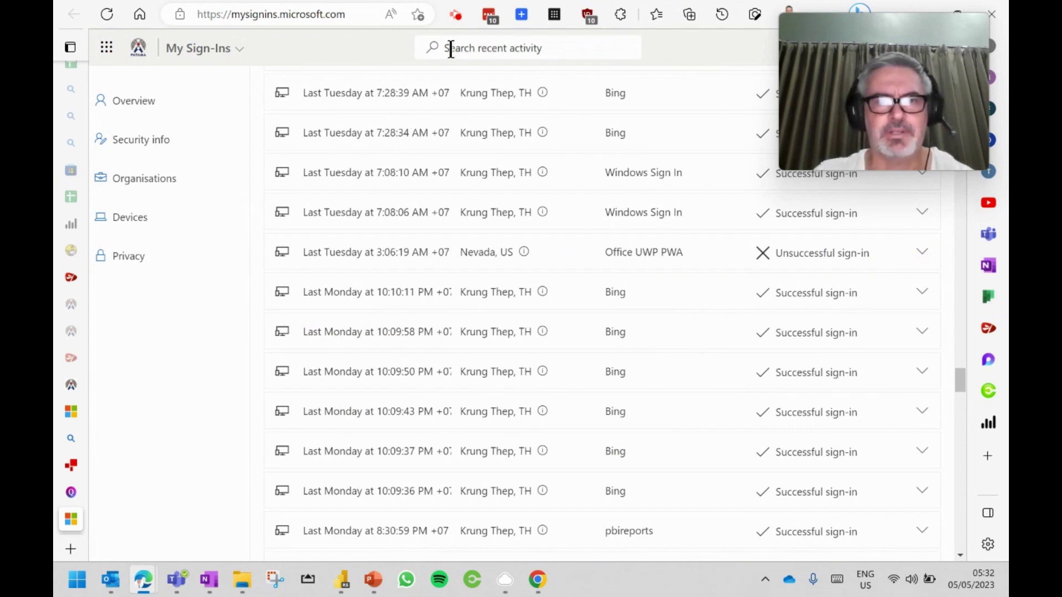